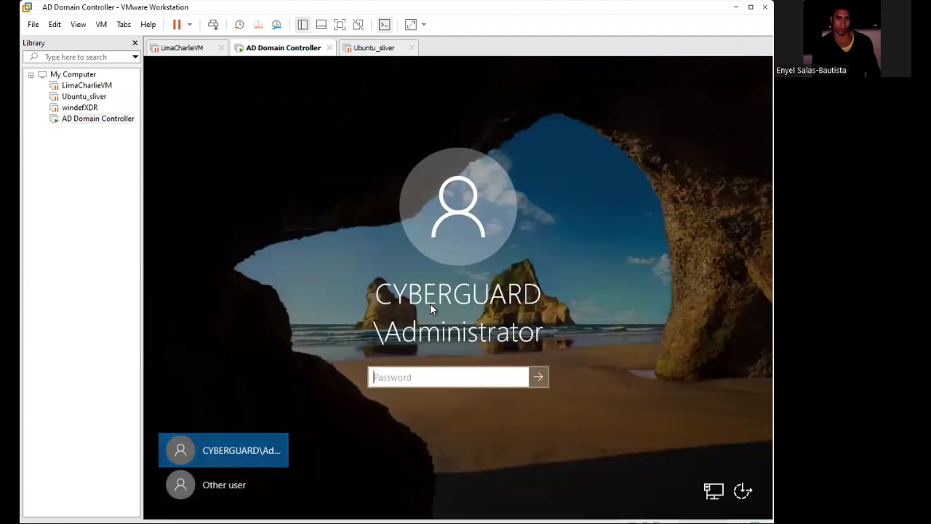
Sign in to the domain controller as CYBERGUARD\Administrator by entering the account password.
left_click(395, 375)
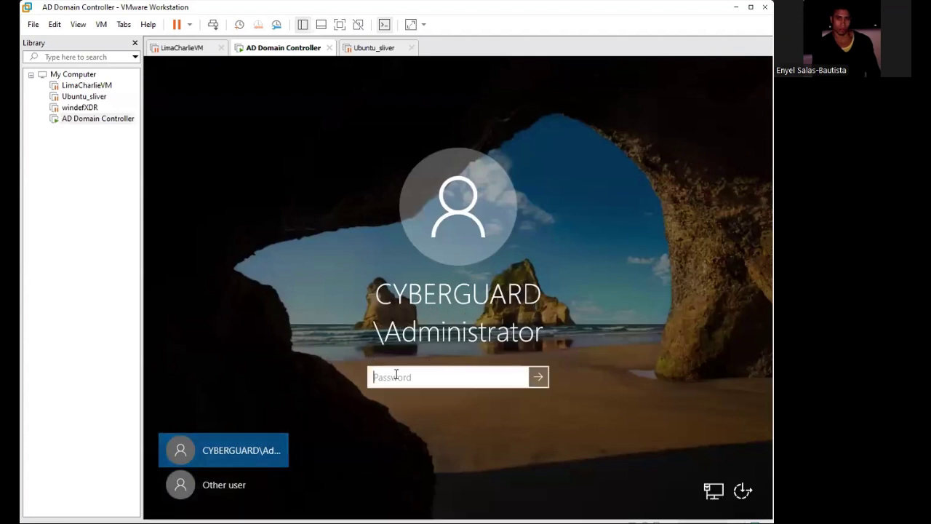
type("•")
key("BackSpace")
key("Caps_Lock")
type("•")
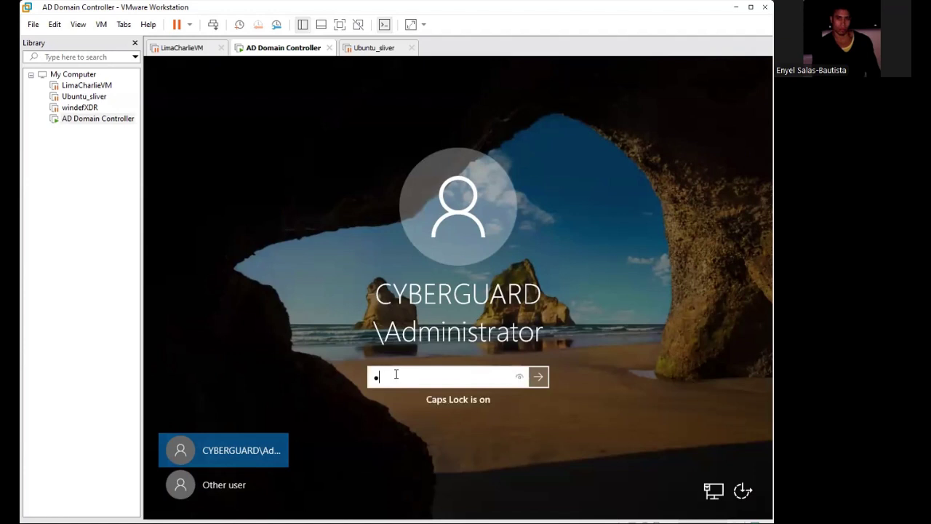
key("Caps_Lock")
type("••••••••••")
key("BackSpace")
key("Return")
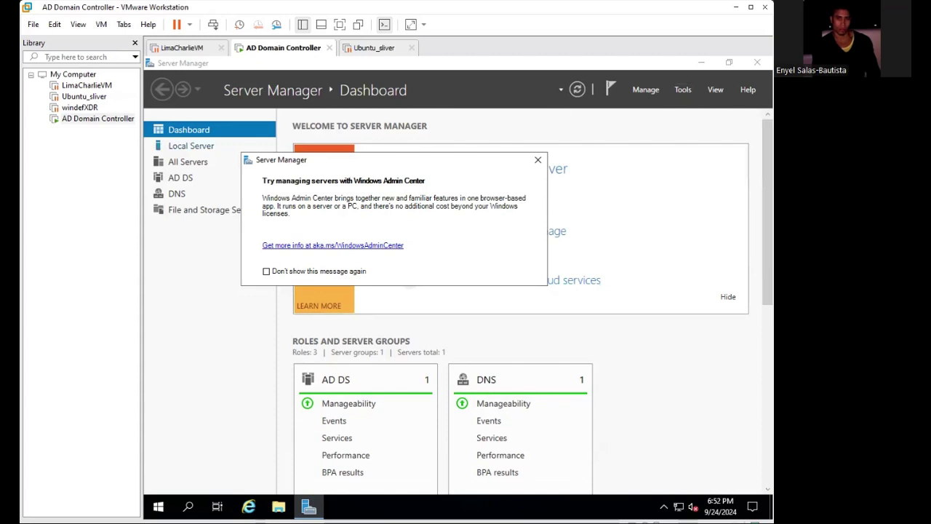
Start adding roles and features, choosing a role-based or feature-based installation on the WIN-SKR11NPPAS0 server from the server pool.
left_click(648, 90)
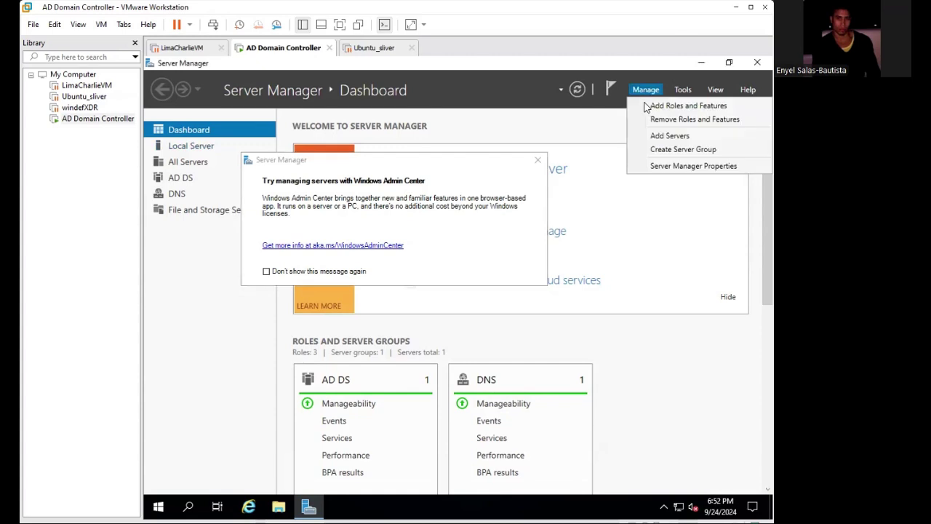
left_click(713, 106)
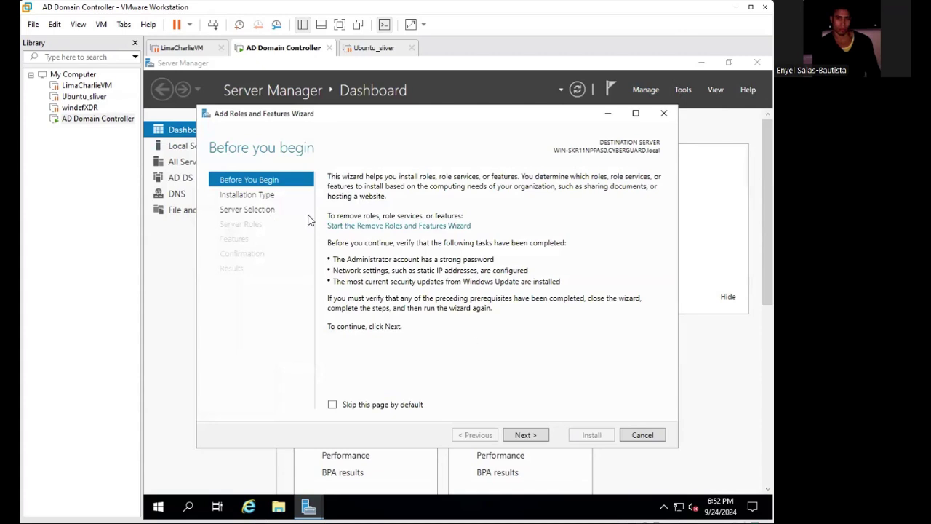
left_click(263, 200)
left_click(278, 183)
left_click(527, 435)
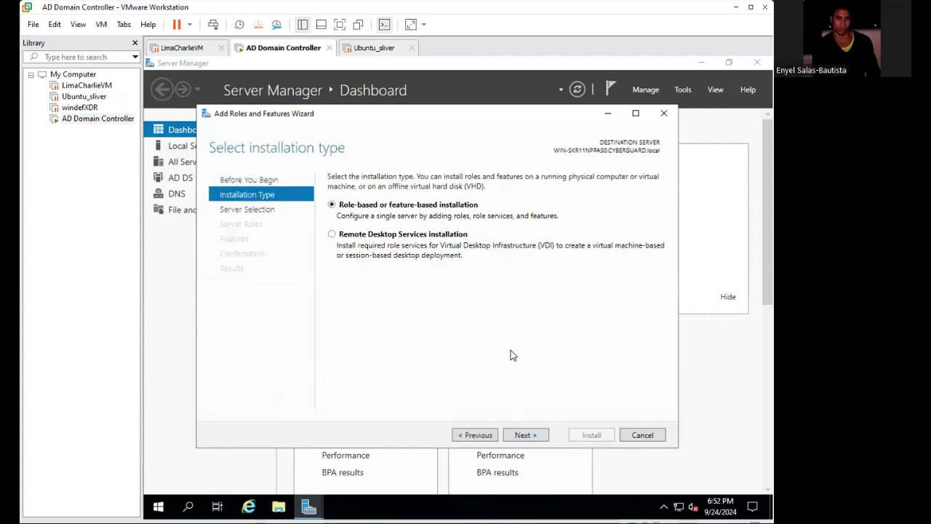
left_click(527, 435)
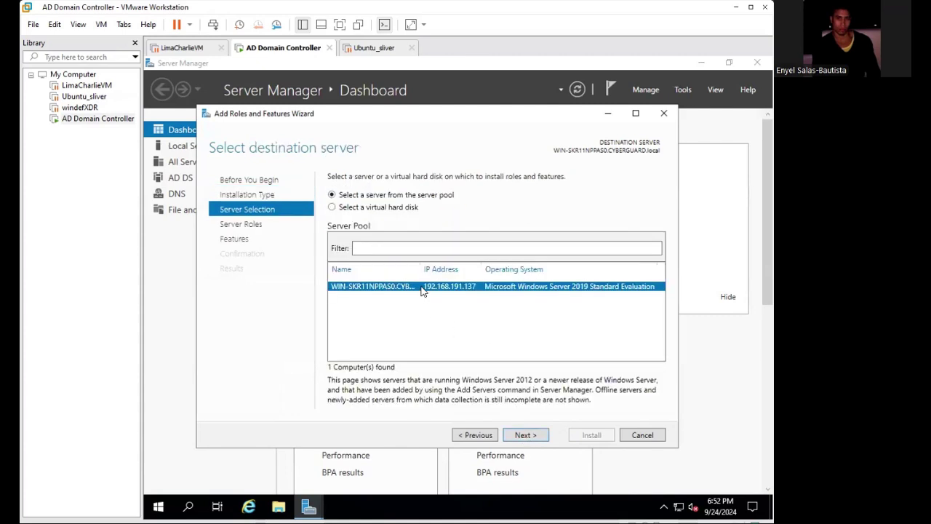
left_click(526, 435)
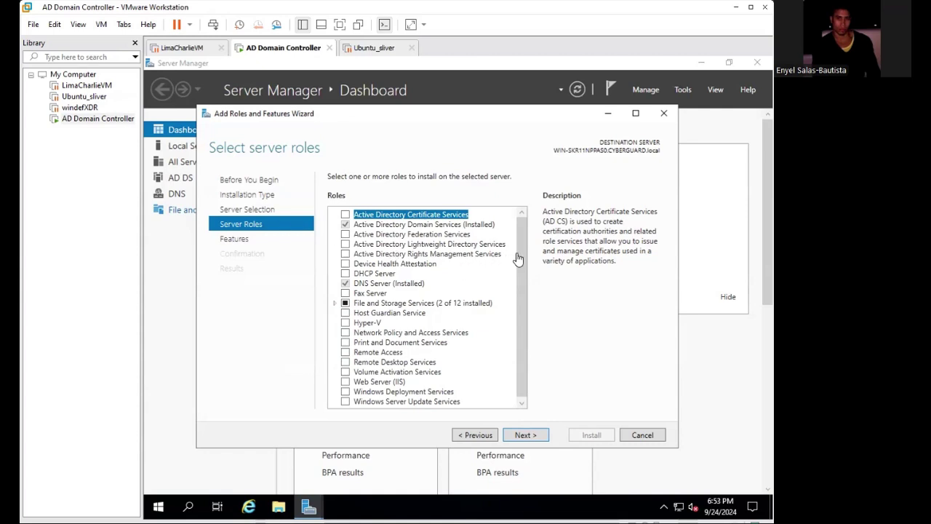
Select the Active Directory Certificate Services role with its required management tools, keeping the default features and the Certification Authority role service.
left_click_drag(517, 235, 519, 276)
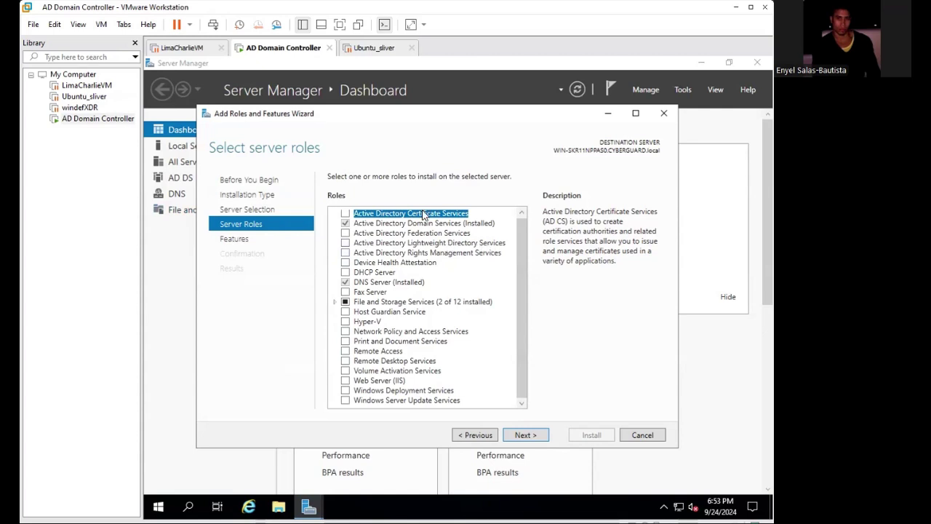
left_click(346, 214)
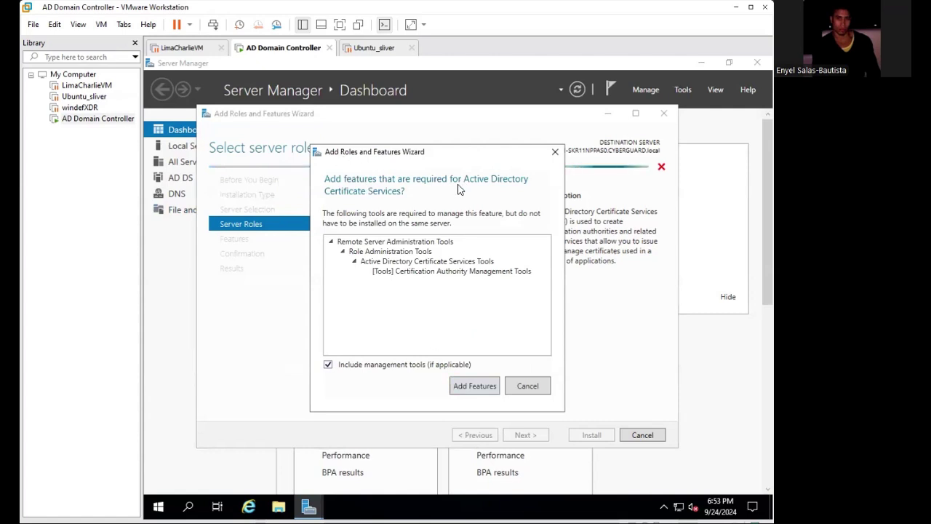
left_click(464, 386)
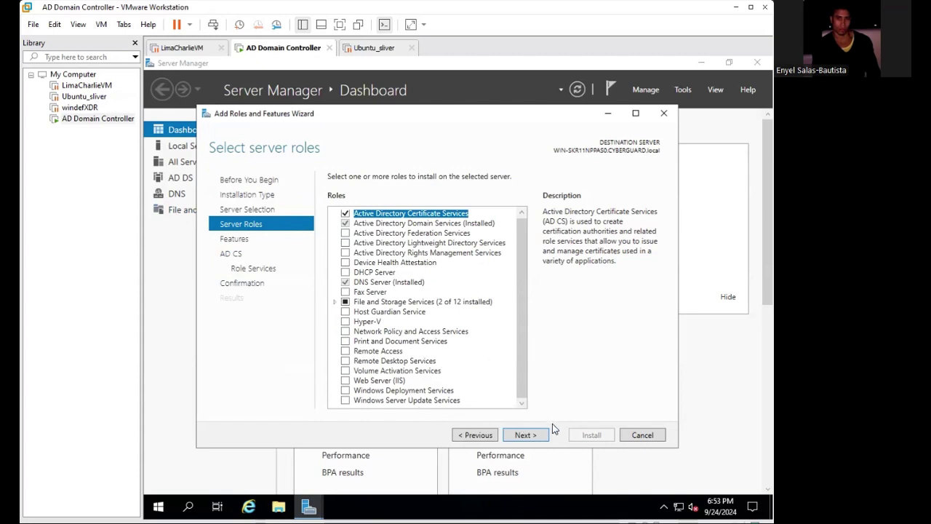
left_click(532, 435)
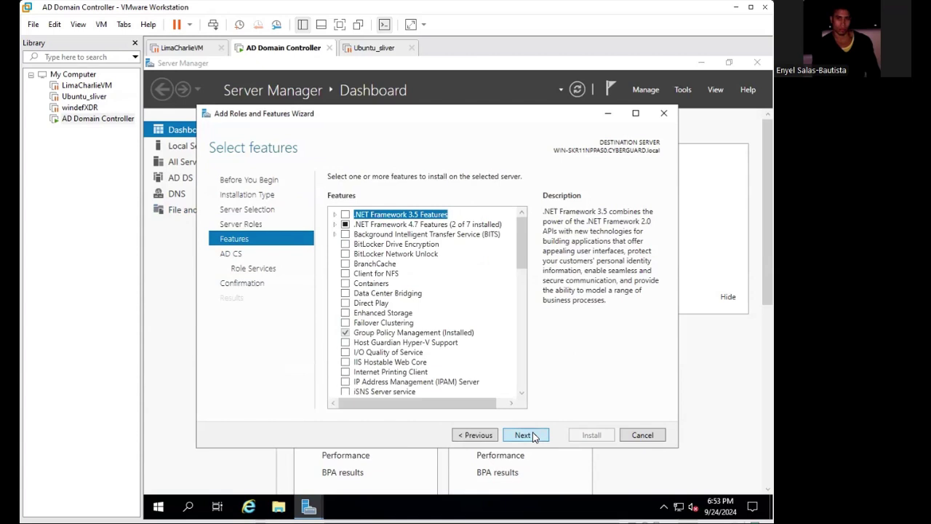
left_click(534, 437)
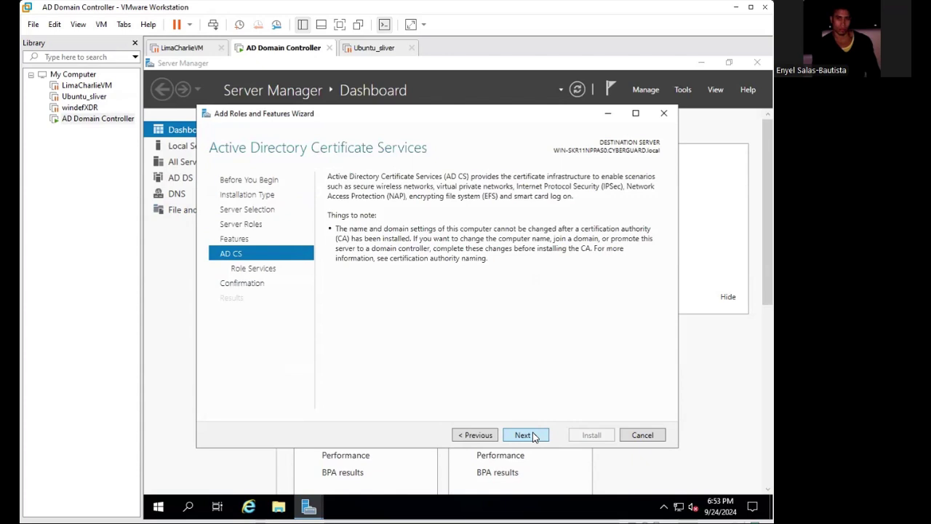
left_click(534, 436)
left_click(536, 436)
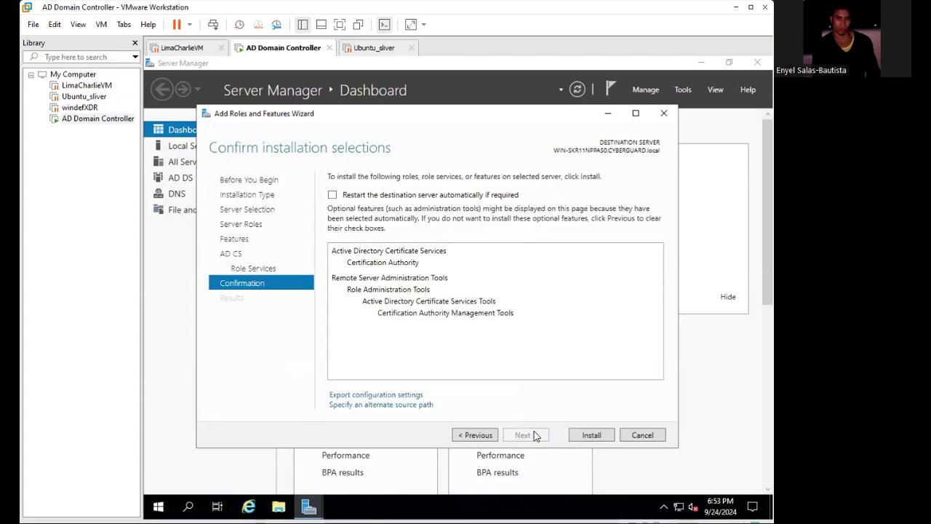
Allow automatic restart of the destination server, install the selected role and close the wizard once installation completes.
left_click(339, 195)
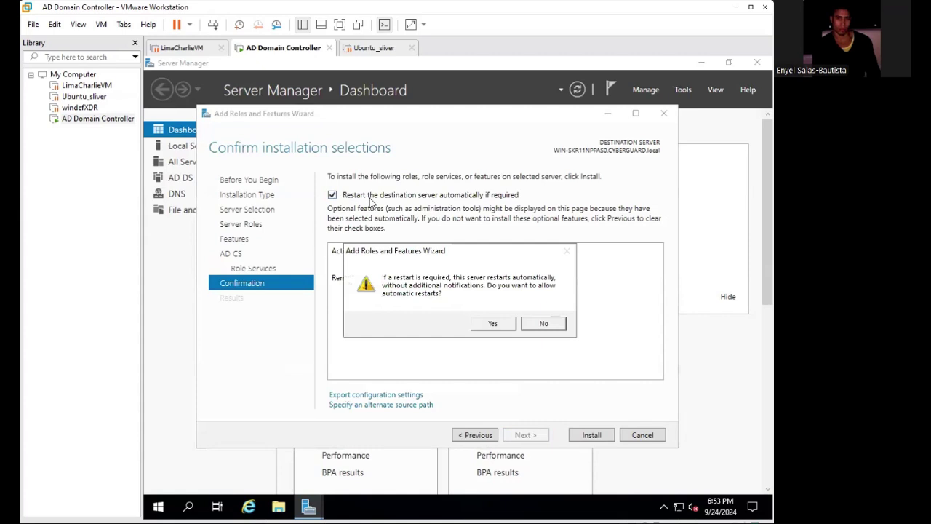
left_click(497, 326)
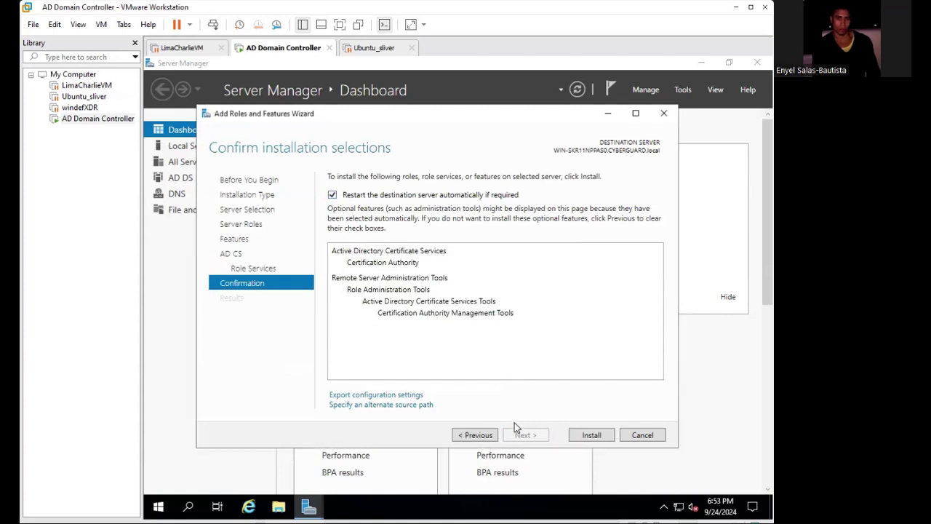
left_click(591, 435)
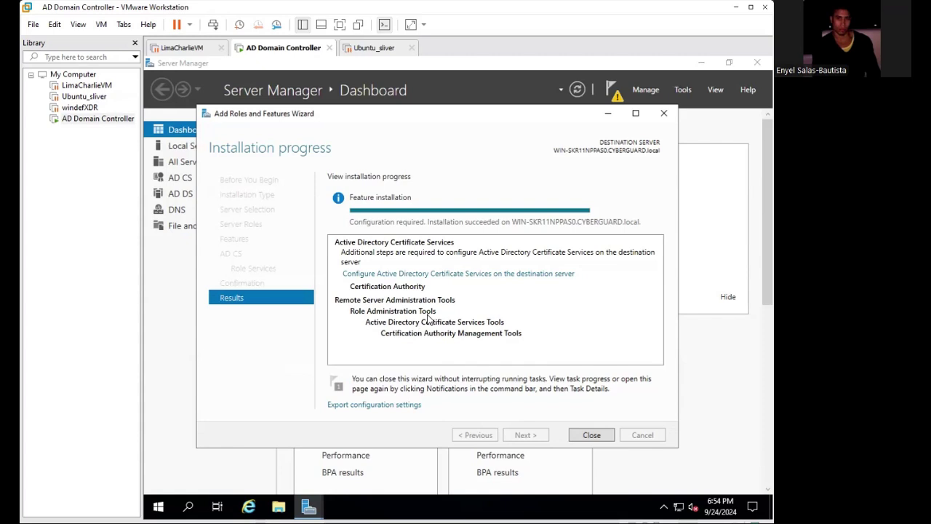
left_click(591, 434)
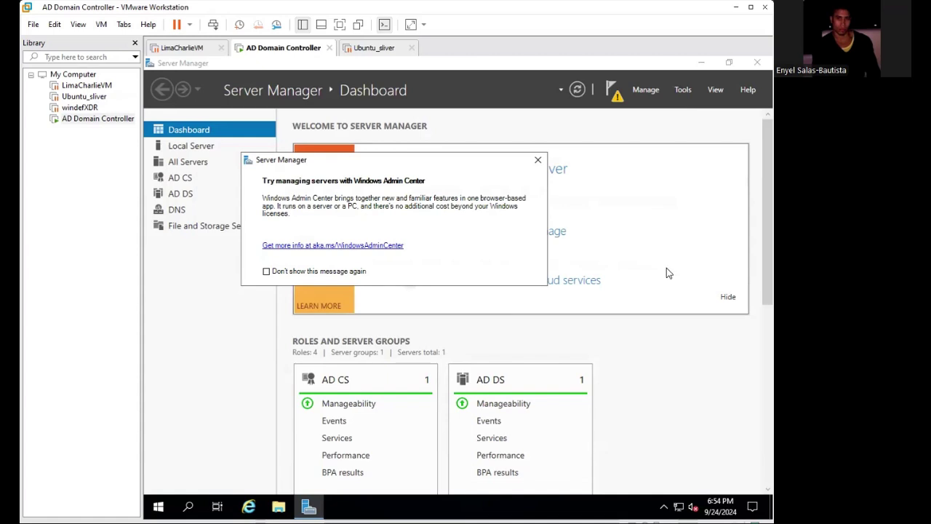
Dismiss the Windows Admin Center message permanently and look over the role and server group status on the dashboard.
left_click(267, 271)
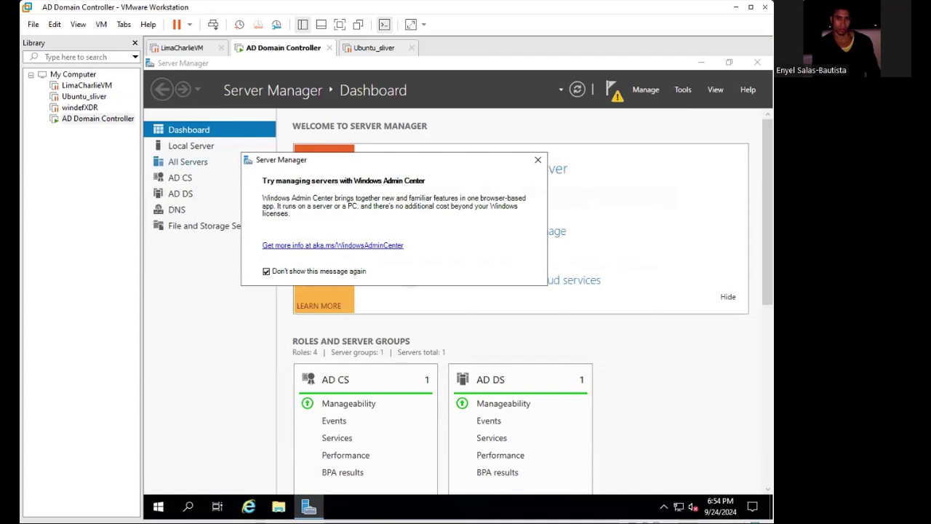
left_click(537, 163)
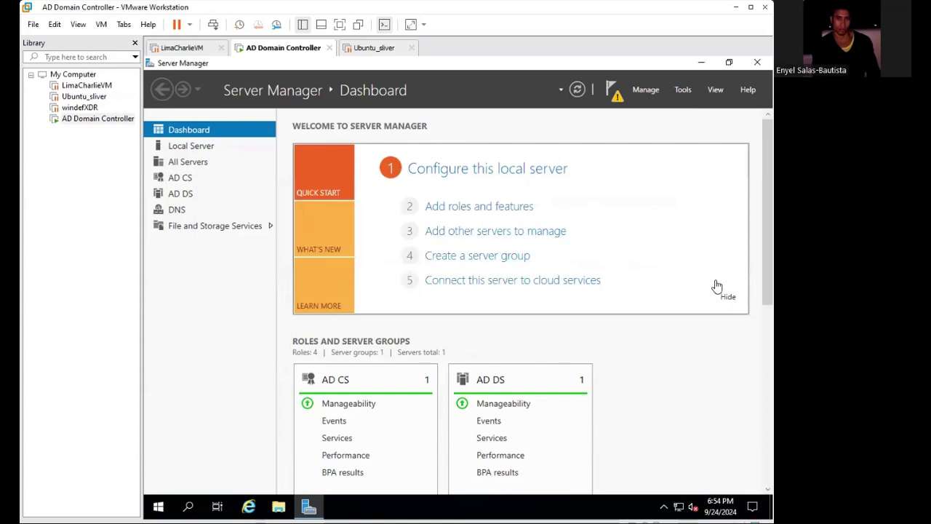
scroll(767, 211, "down", 5)
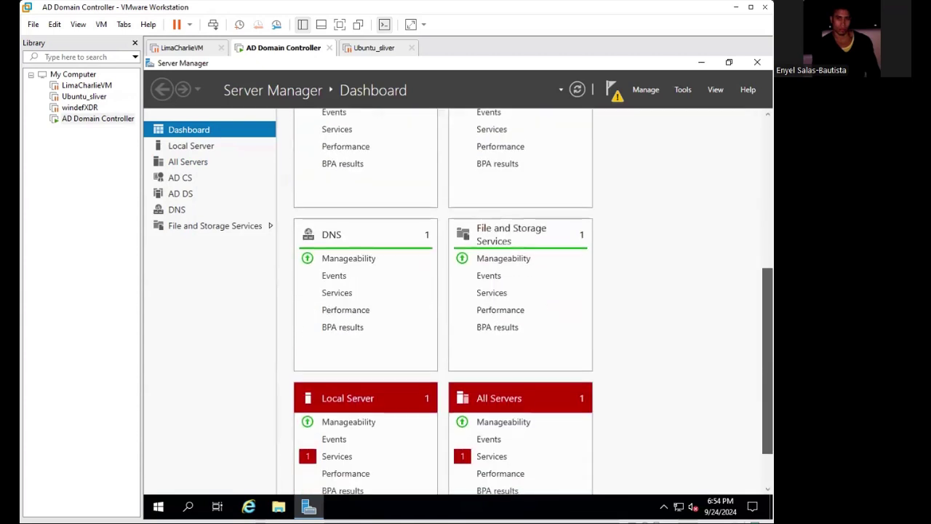
scroll(531, 301, "up", 5)
scroll(531, 301, "down", 5)
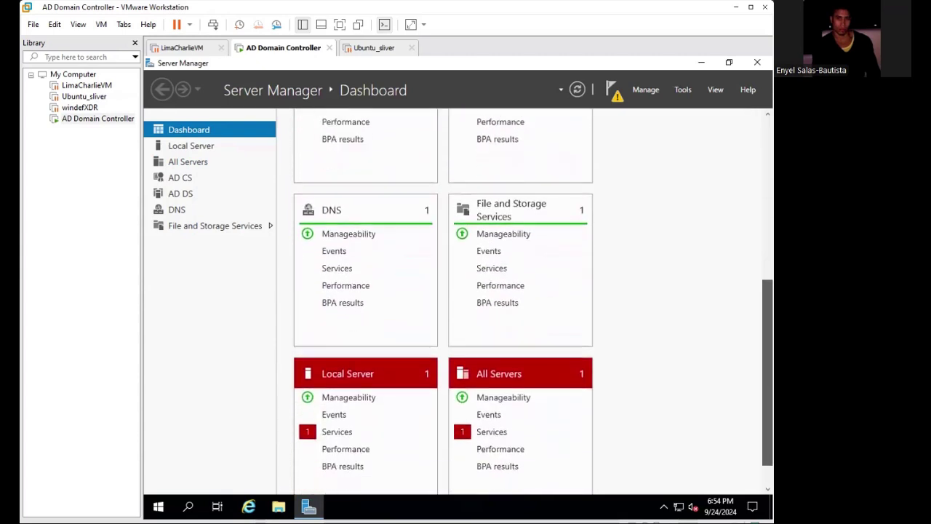
scroll(531, 301, "down", 1)
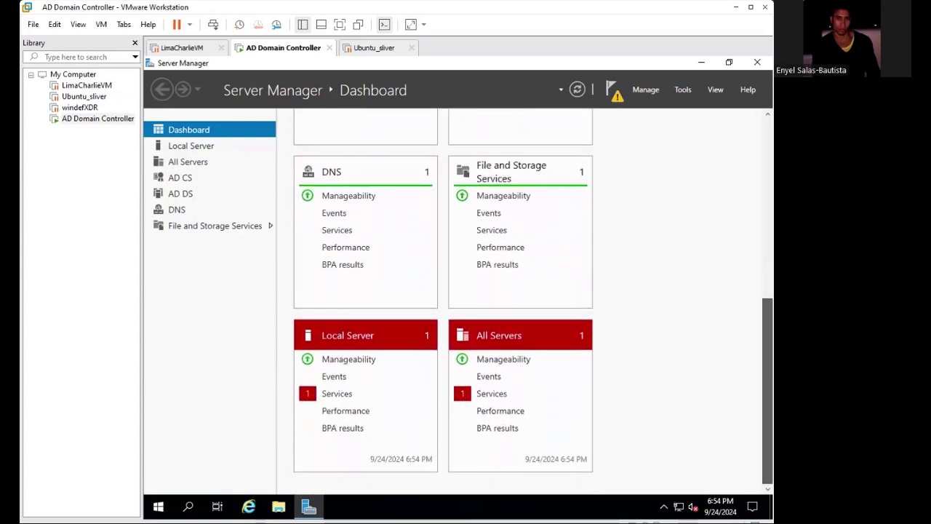
scroll(531, 301, "up", 1)
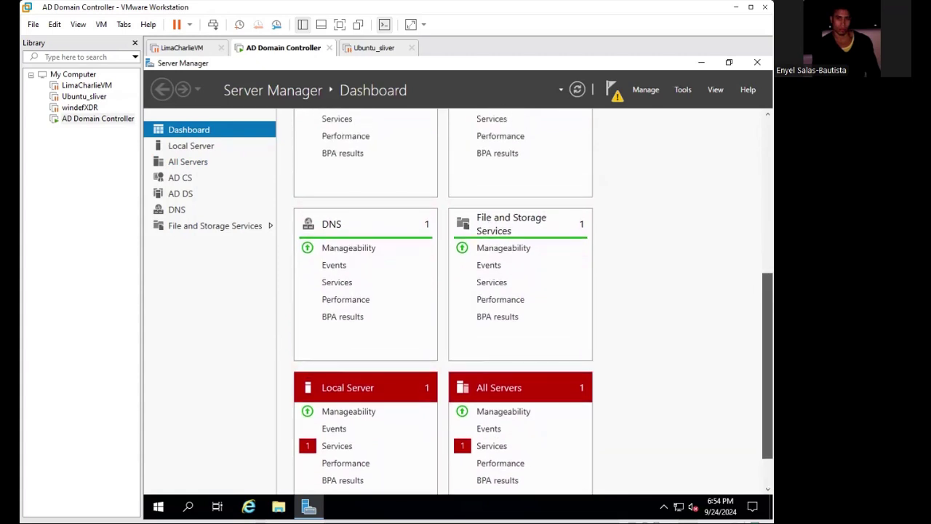
scroll(461, 426, "up", 4)
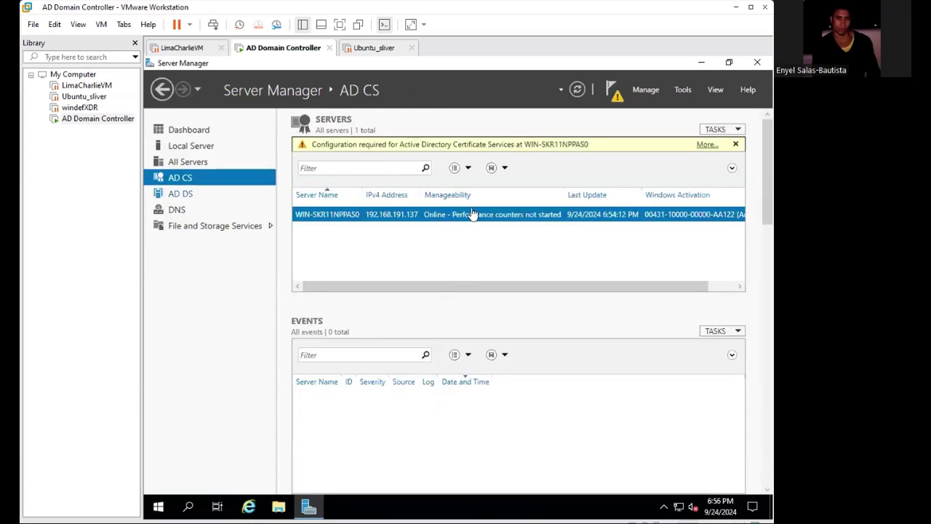
Start the post-deployment AD CS configuration with the CYBERGUARD\Administrator credentials and choose the Certification Authority role service.
left_click(615, 101)
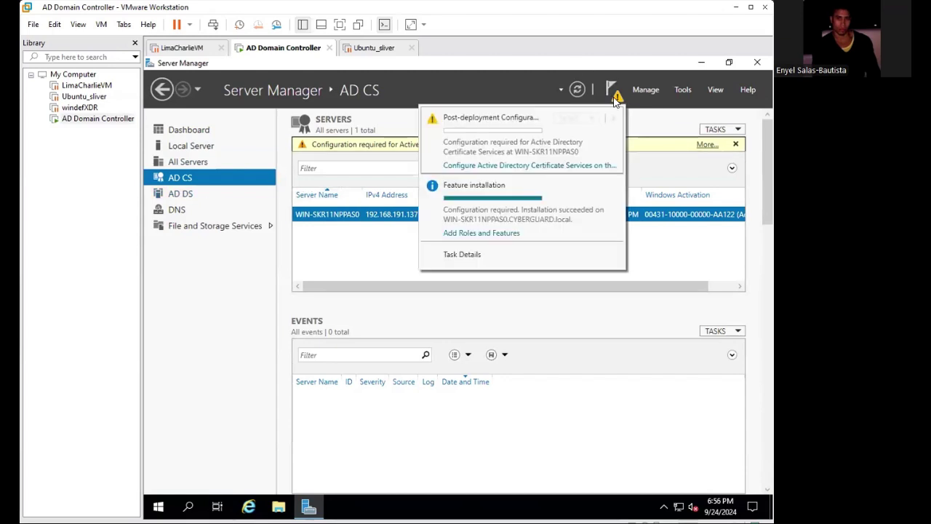
left_click(536, 175)
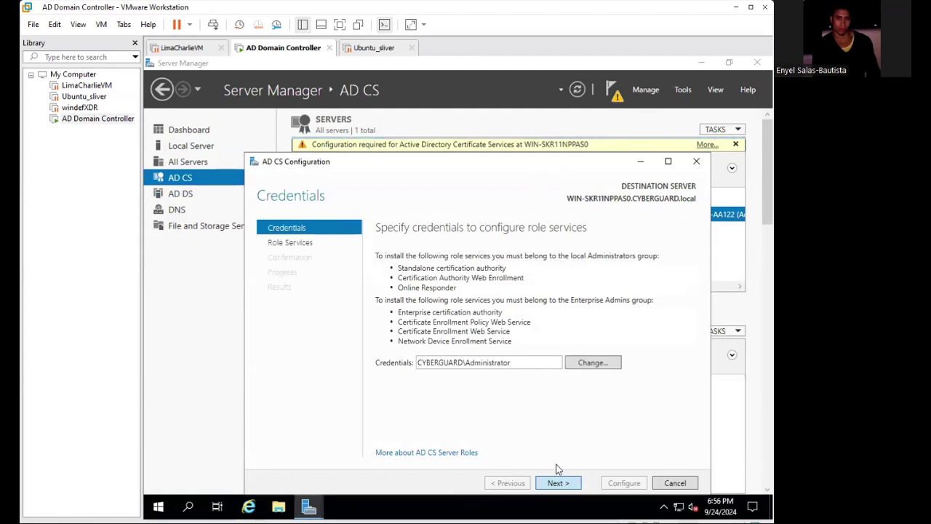
left_click(558, 481)
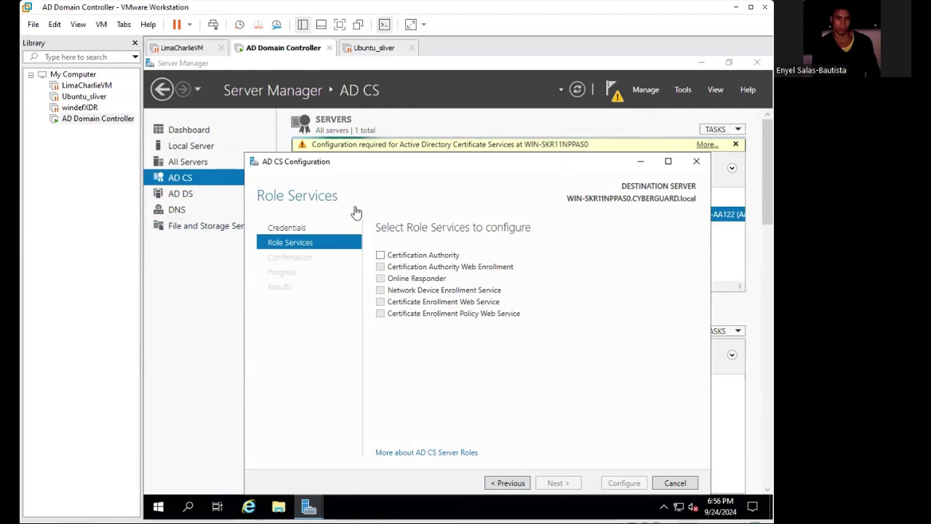
left_click(380, 257)
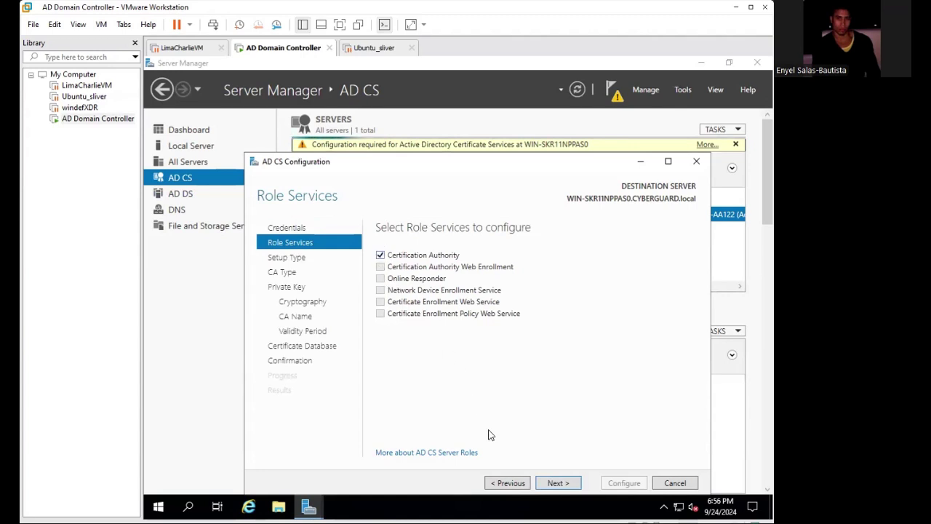
key("Return")
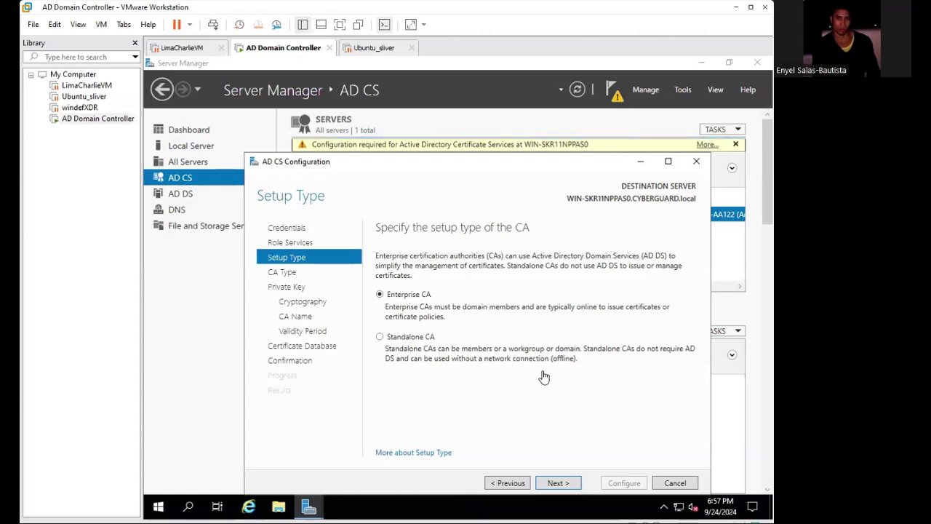
Define the CA as an Enterprise Root CA with a new private key, default cryptographic options and the default CA name.
left_click(553, 469)
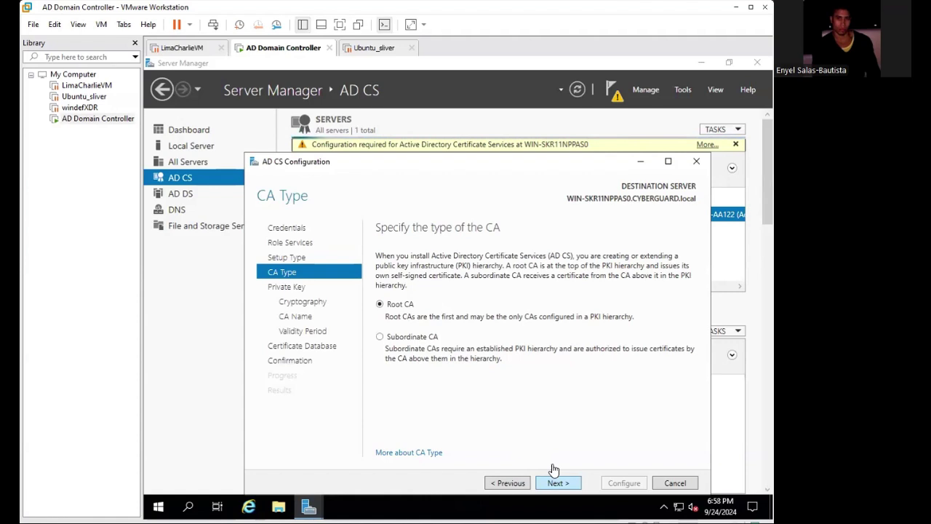
left_click(553, 469)
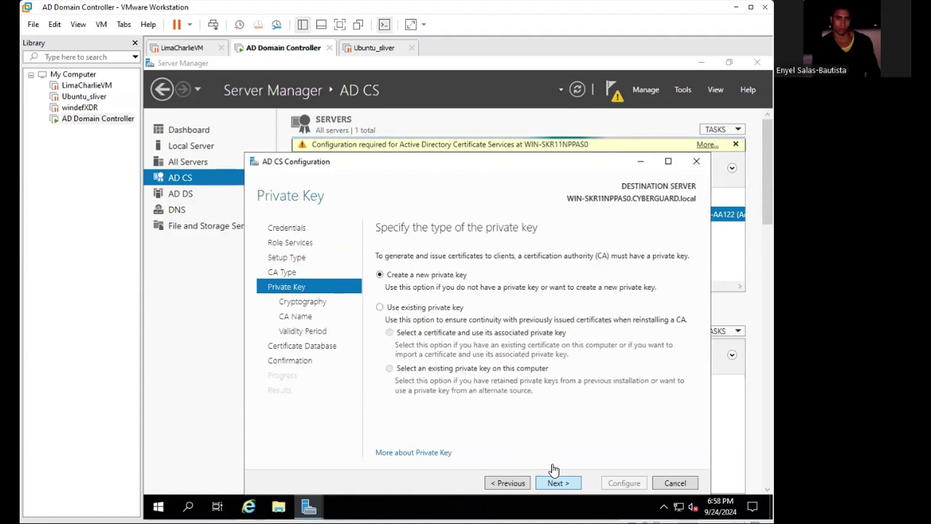
left_click(553, 469)
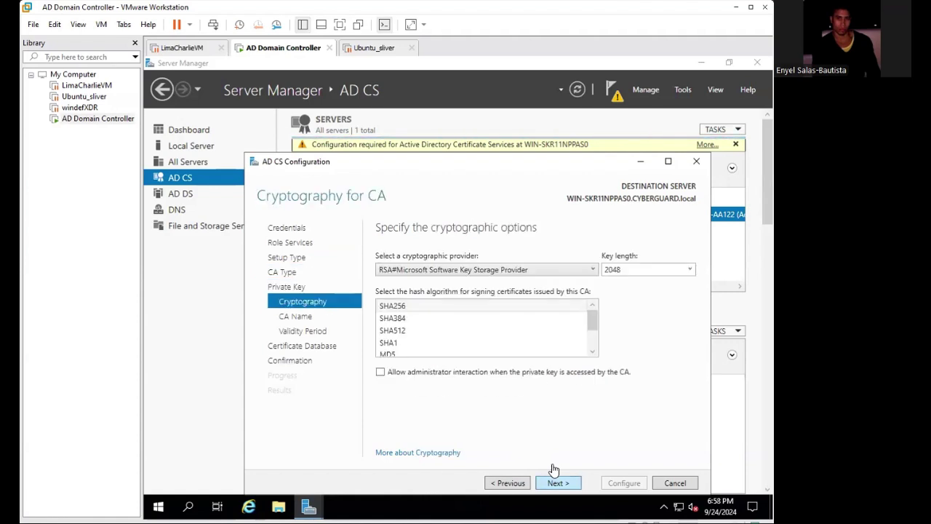
left_click(553, 469)
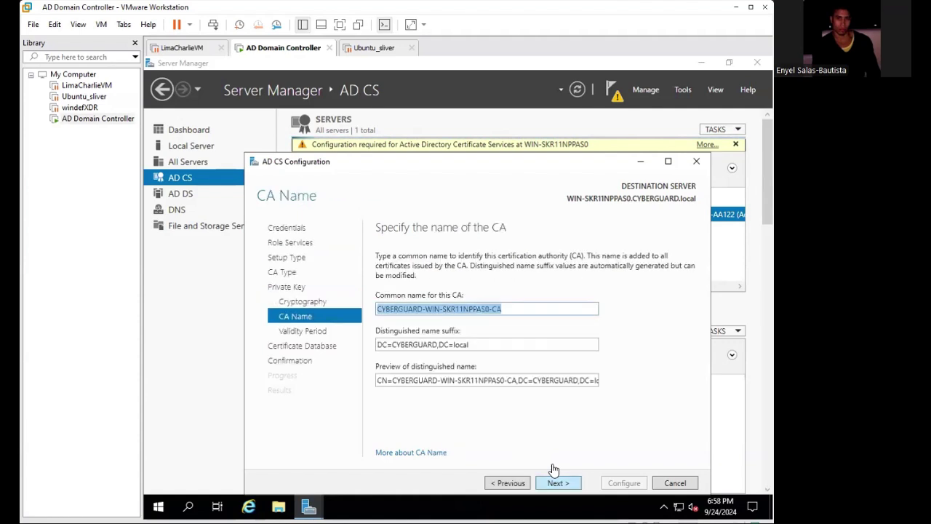
left_click(554, 480)
Set the validity period of the CA certificate to 90 years.
double_click(386, 269)
key("BackSpace")
type("90")
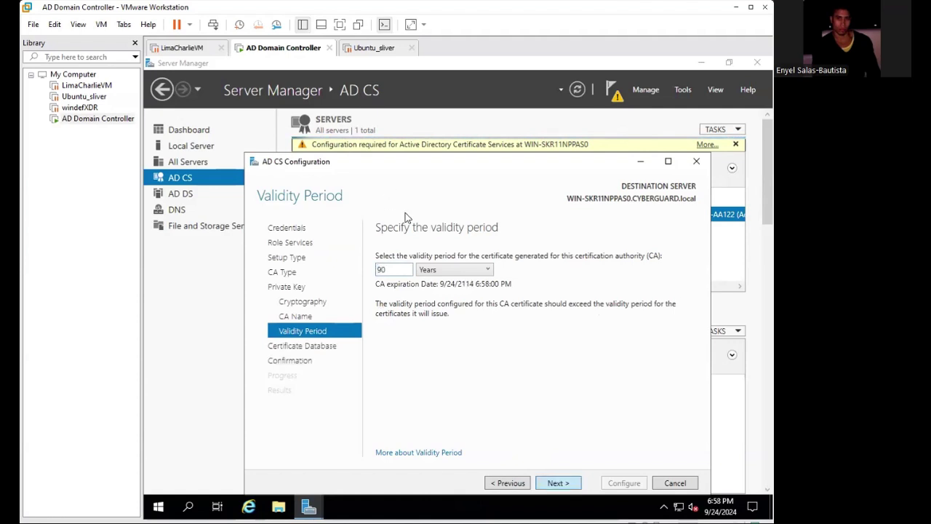
Return to the validity period settings and change the CA certificate's validity unit to Weeks, giving 90 weeks.
key("Return")
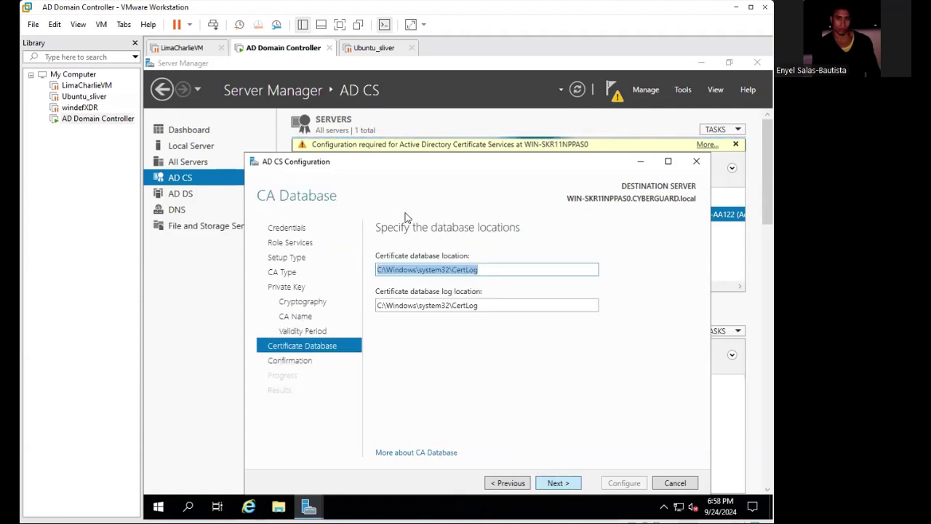
key("alt+p")
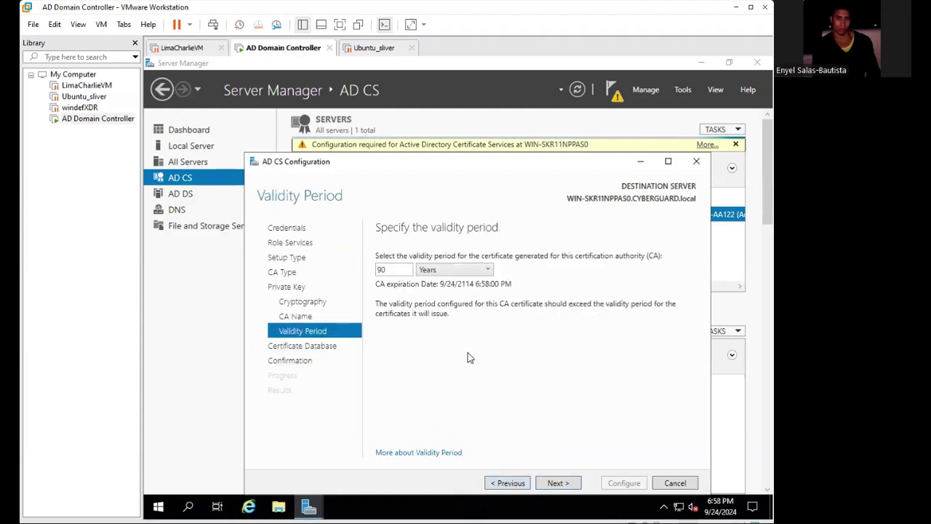
left_click(441, 273)
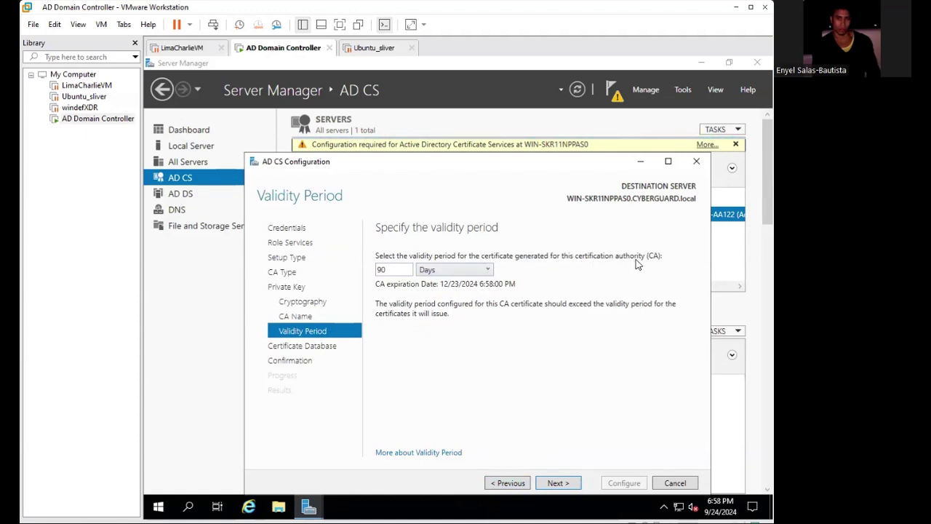
left_click(443, 271)
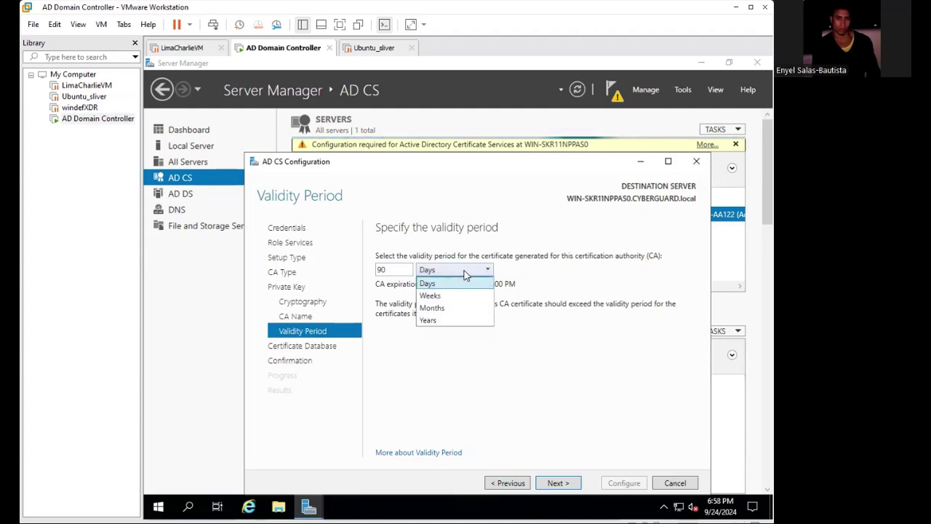
left_click(456, 297)
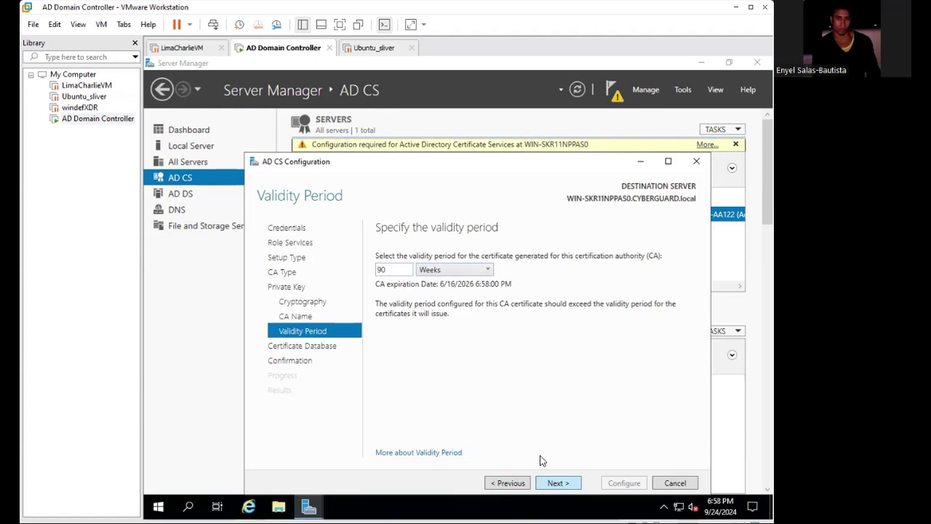
left_click(557, 482)
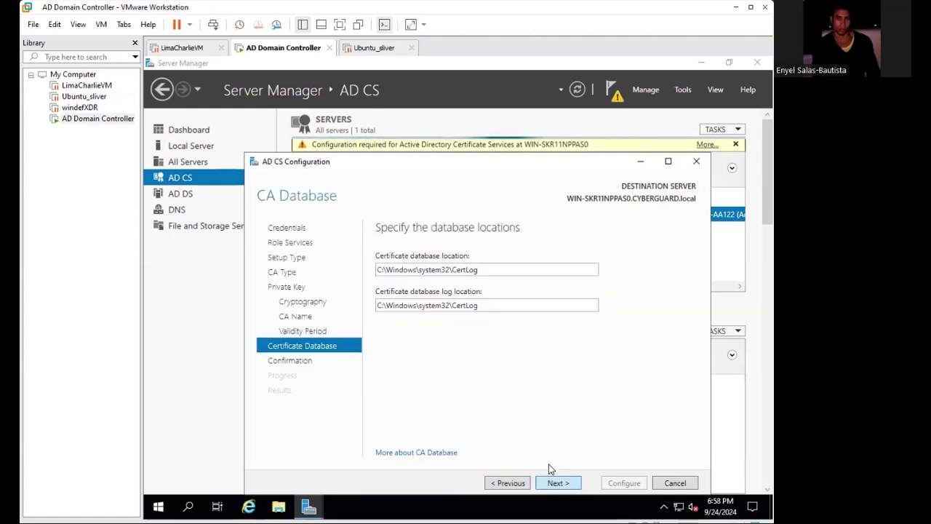
Accept the default certificate database locations, run the Certification Authority configuration and close the wizard.
key("Return")
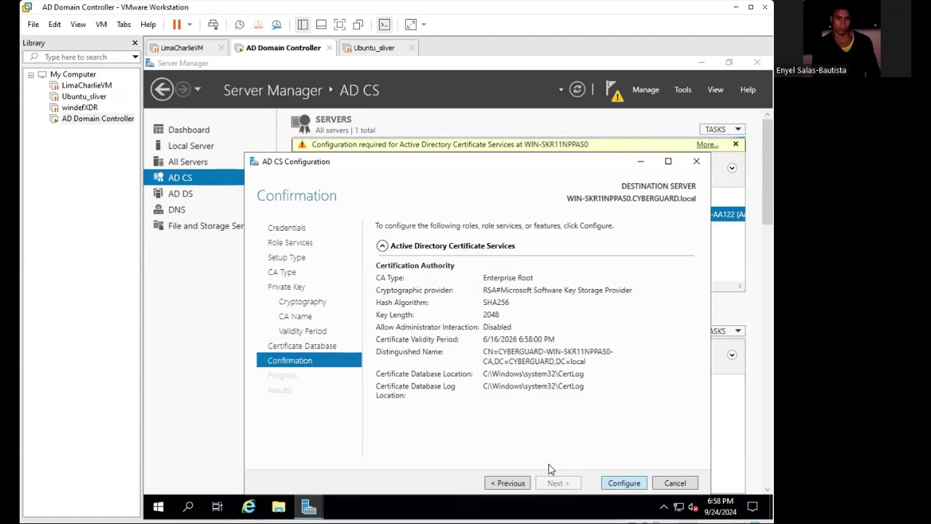
key("Return")
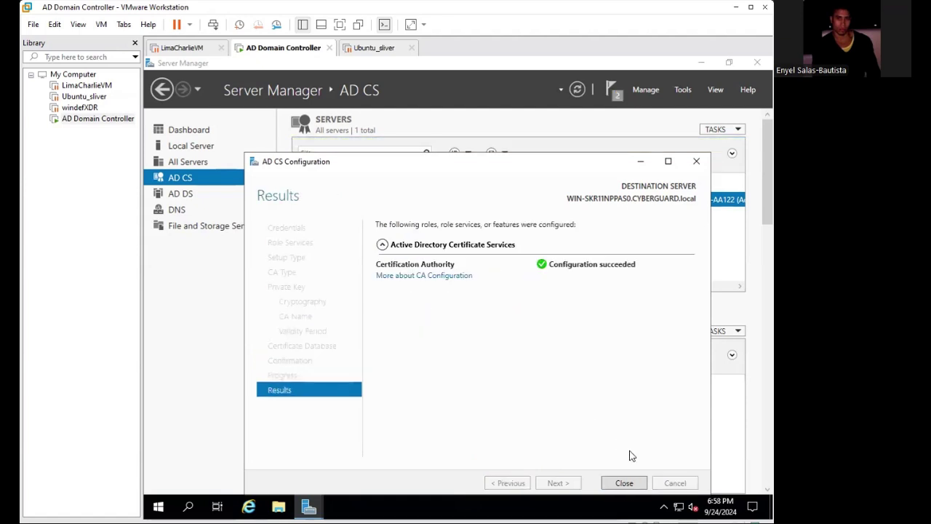
key("Return")
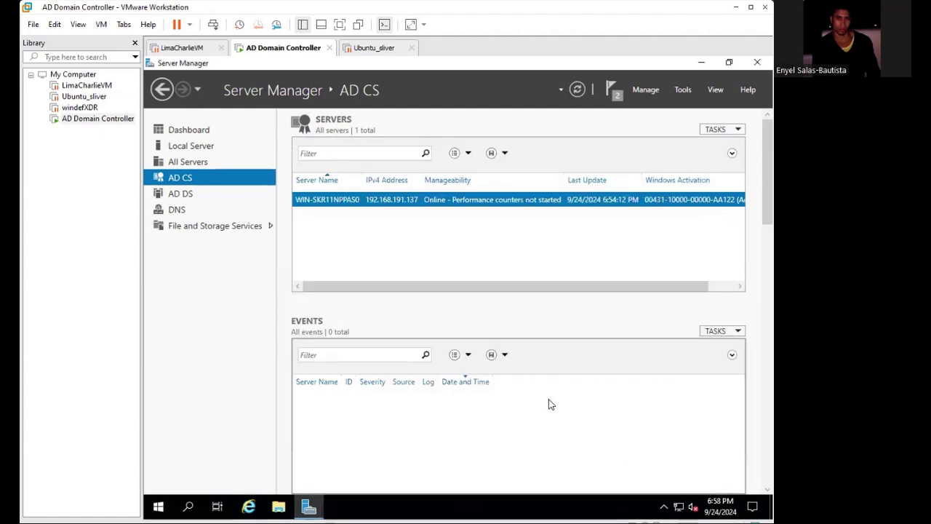
Review the notifications and task details for the feature installation and post-deployment configuration.
left_click(615, 102)
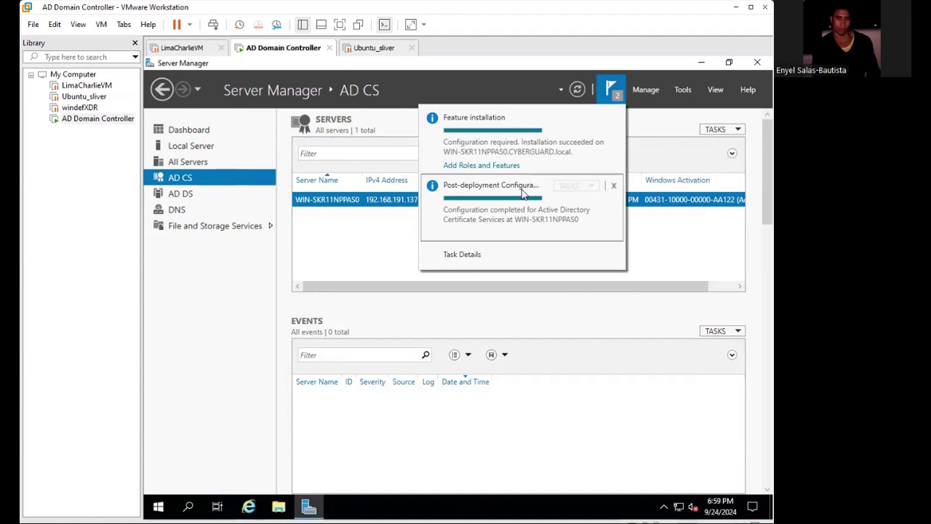
left_click(477, 253)
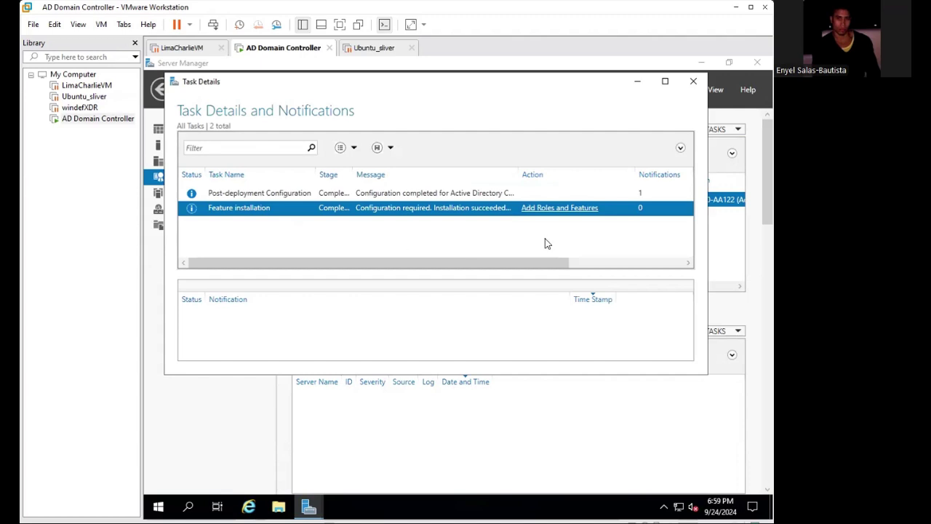
left_click(588, 459)
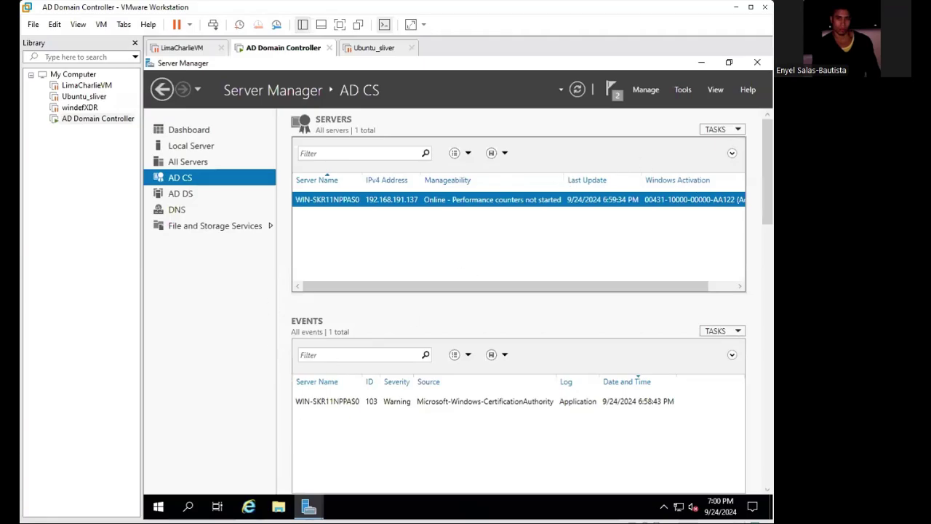
Restart the domain controller with the reason Other (Unplanned).
left_click(158, 507)
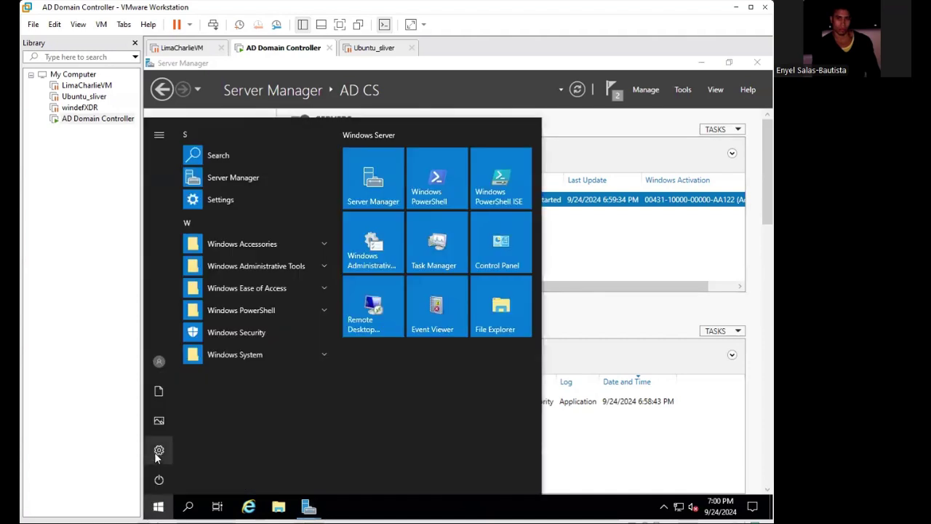
left_click(158, 480)
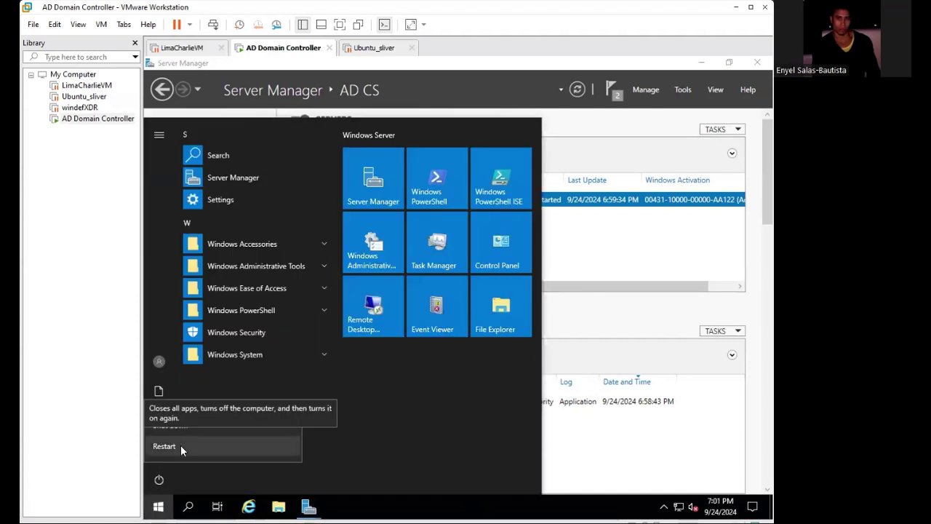
left_click(182, 444)
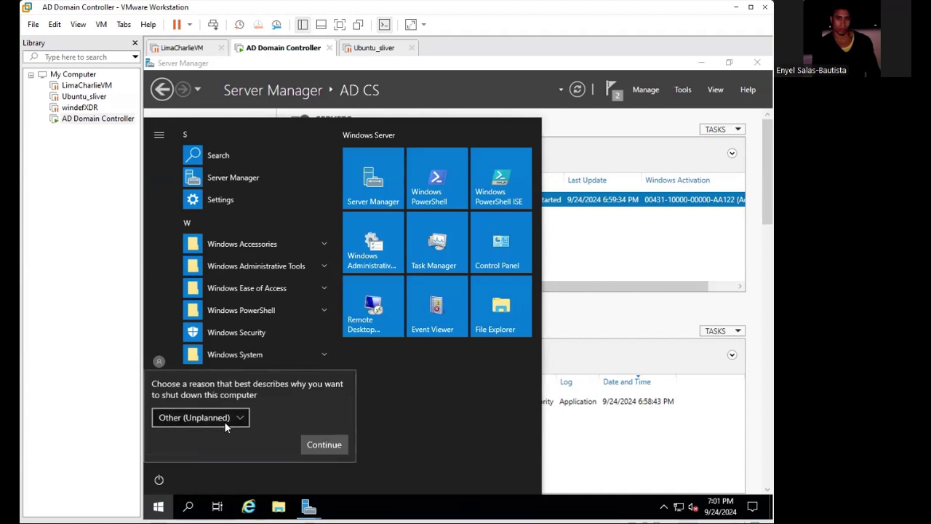
left_click(313, 445)
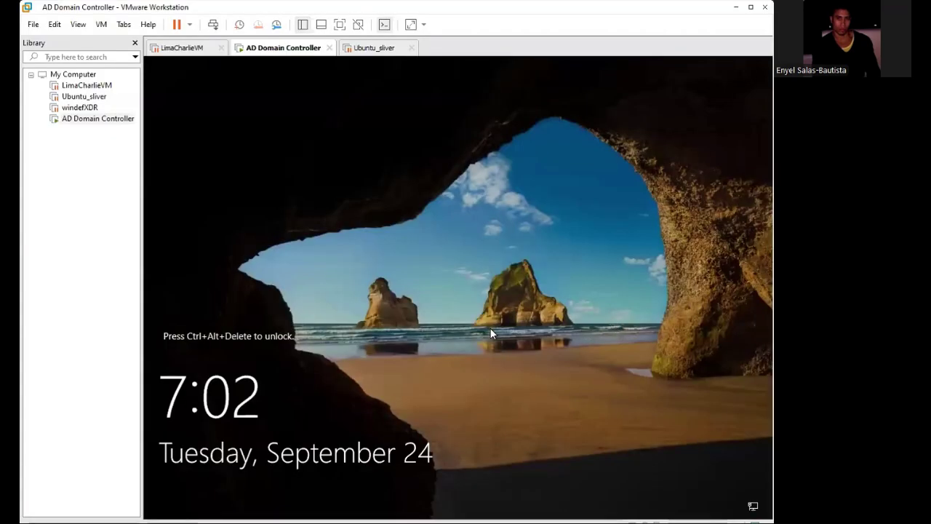
Unlock the restarted server and sign in as CYBERGUARD\Administrator by entering the account password.
key("ctrl+alt+Delete")
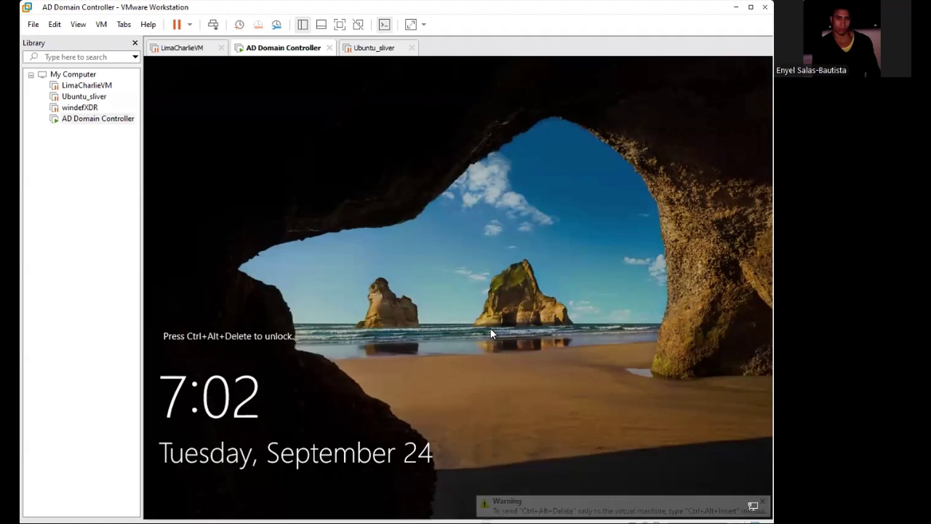
type("•")
key("Caps_Lock")
type("•••••••")
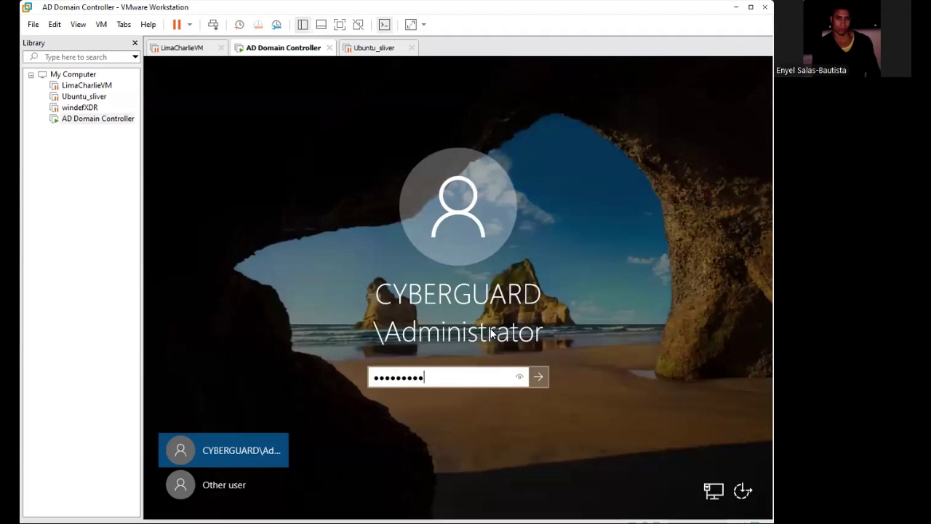
key("Return")
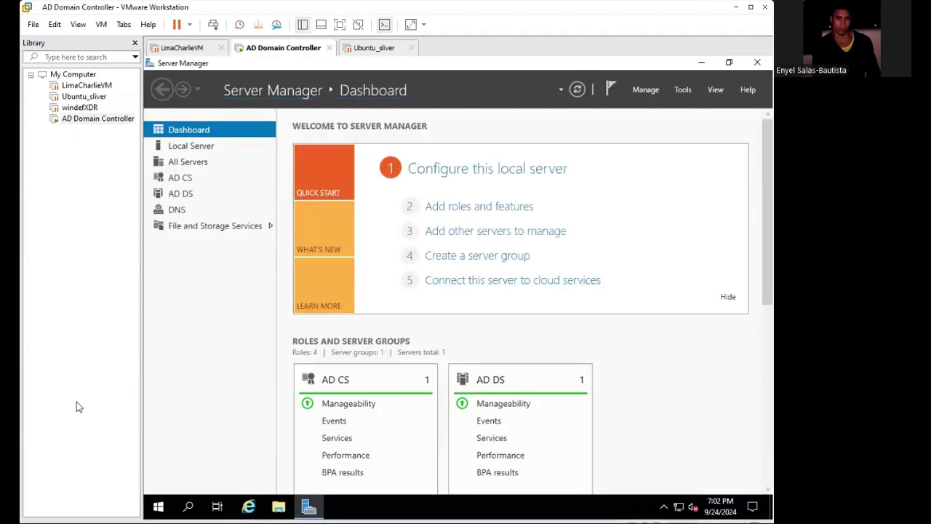
Look over the servers and events of the AD CS, AD DS and File and Storage Services roles.
left_click(182, 179)
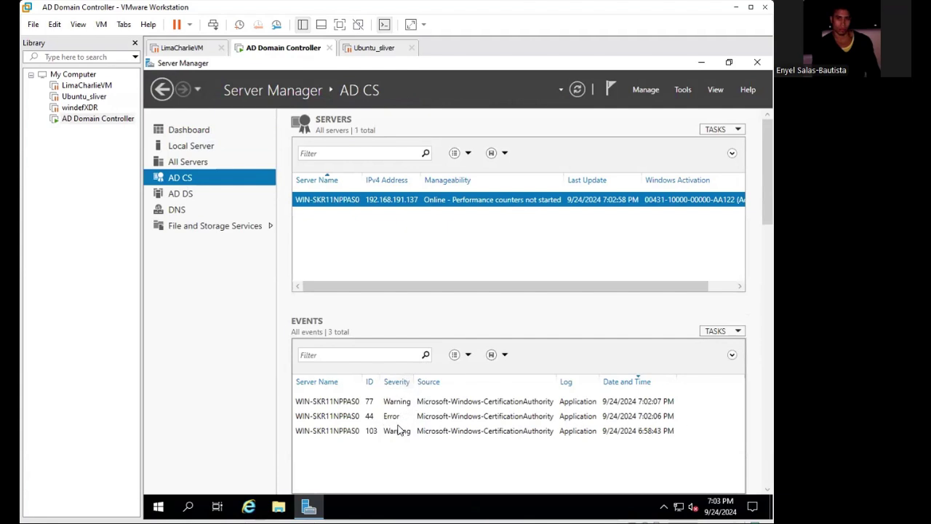
left_click(213, 195)
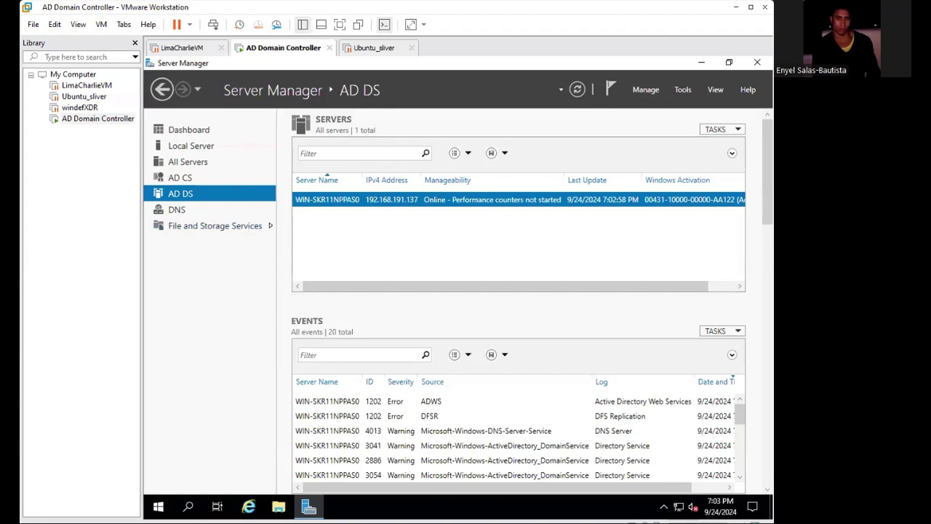
left_click(211, 229)
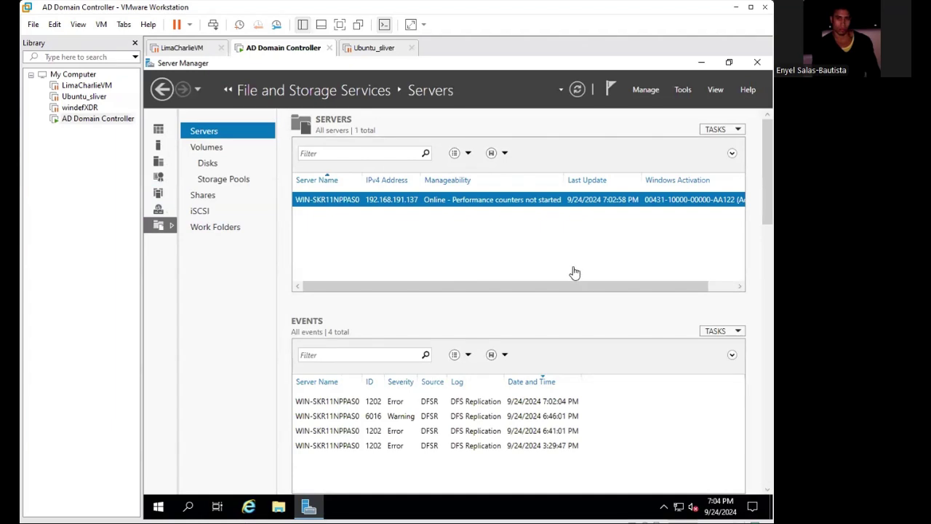
Open Active Directory Users and Computers and expand the CYBERGUARD.local domain.
left_click(681, 90)
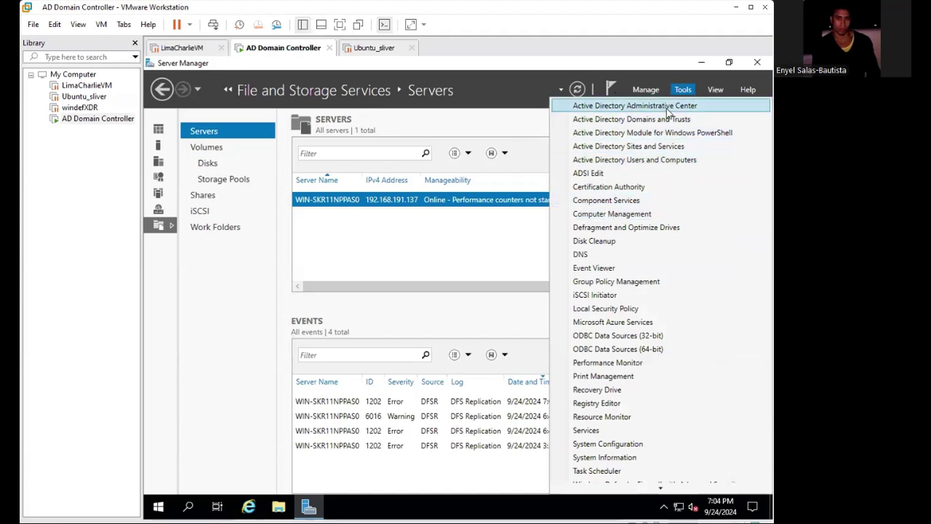
left_click(680, 161)
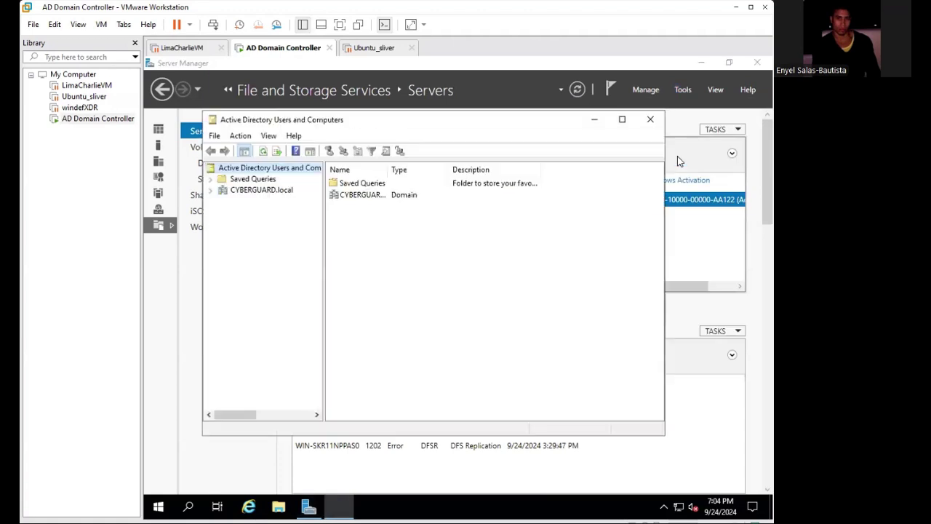
left_click(210, 190)
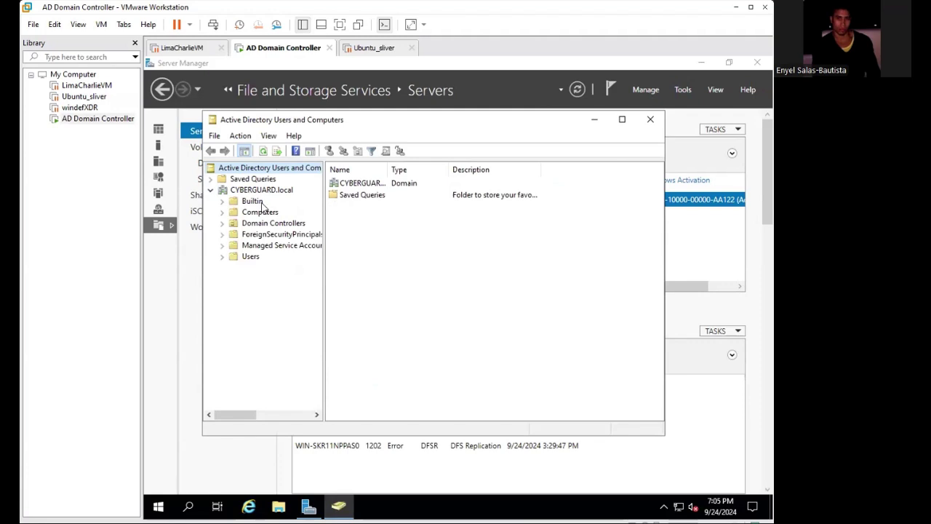
Look through the domain's containers from Builtin to Users and select the Administrator account in Users.
left_click(258, 202)
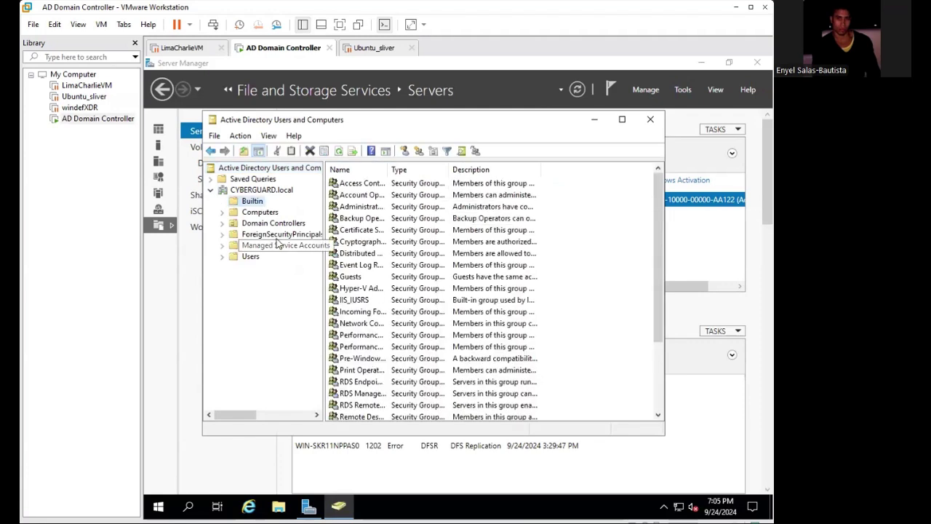
left_click(266, 213)
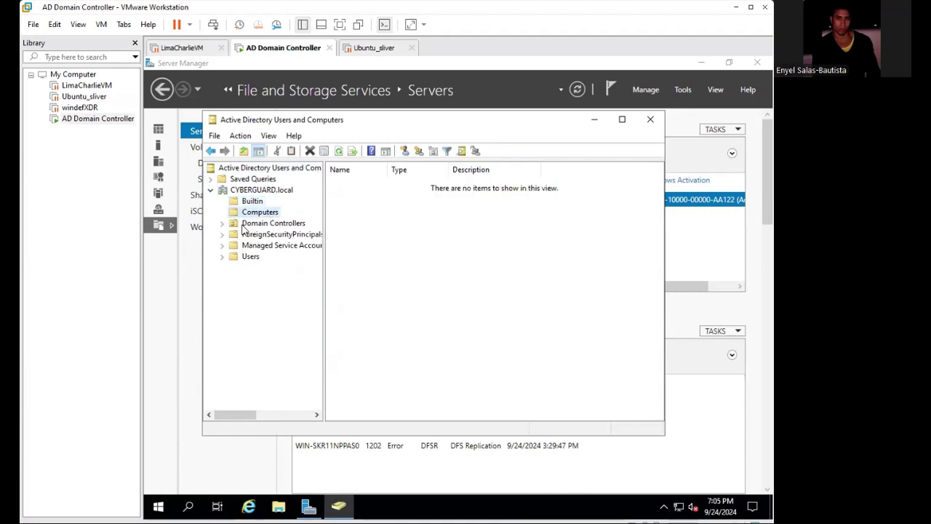
left_click(248, 225)
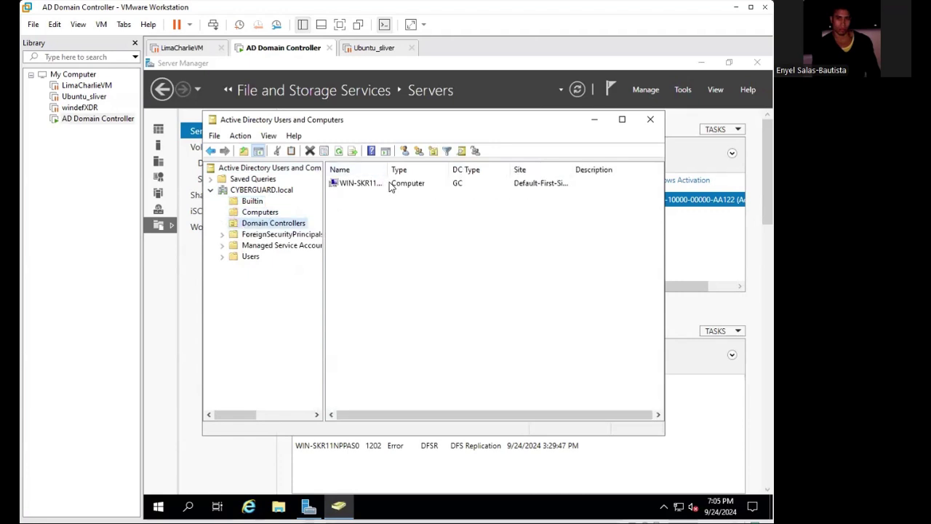
left_click(275, 234)
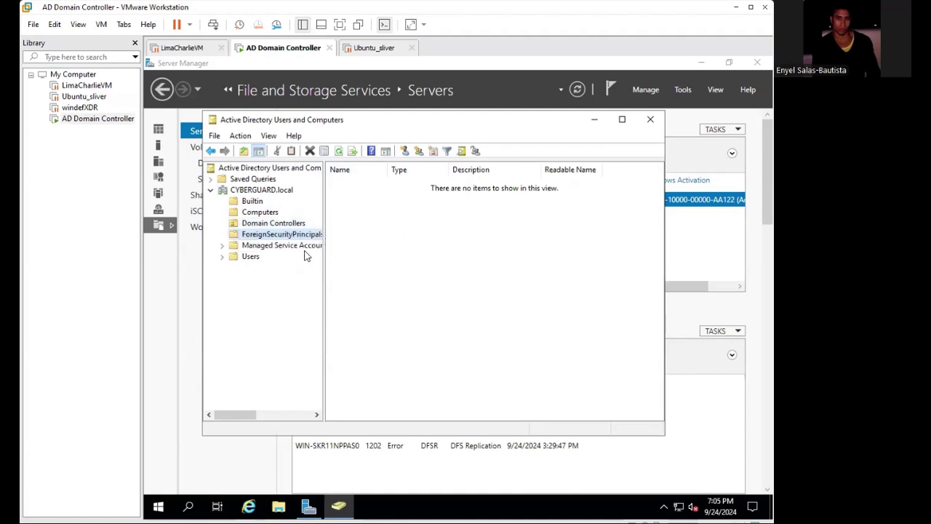
left_click(274, 246)
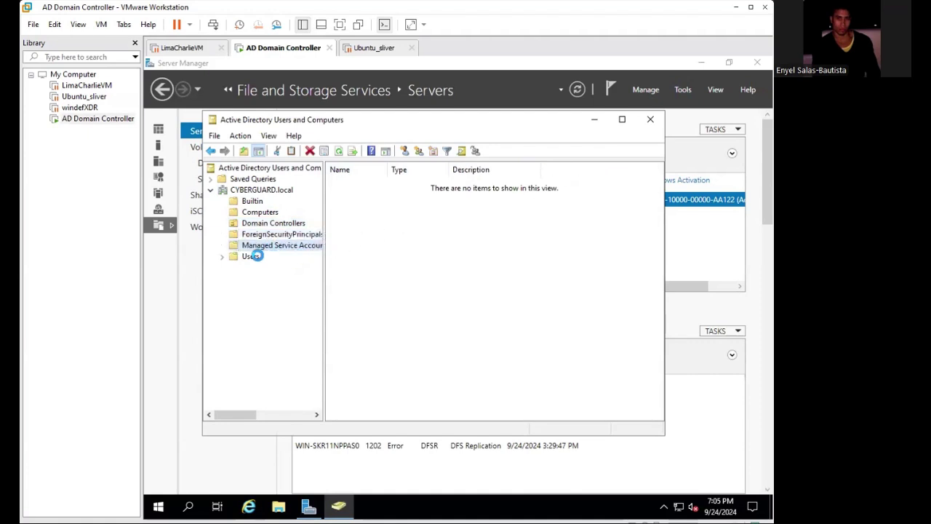
left_click(224, 256)
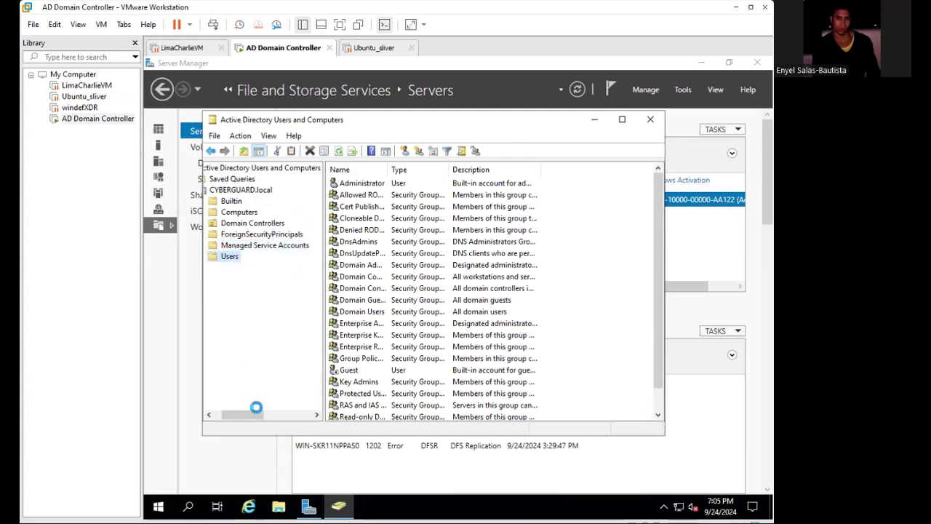
left_click_drag(245, 412, 236, 412)
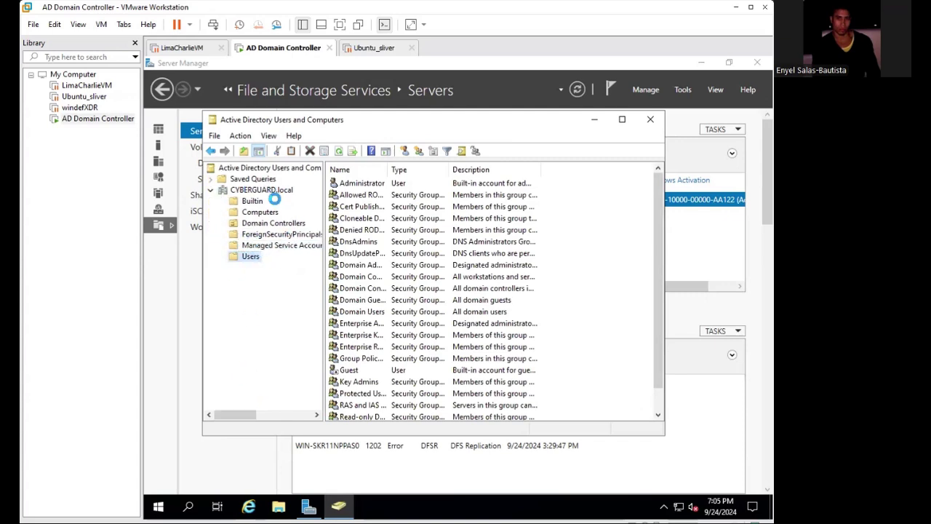
left_click_drag(656, 257, 660, 349)
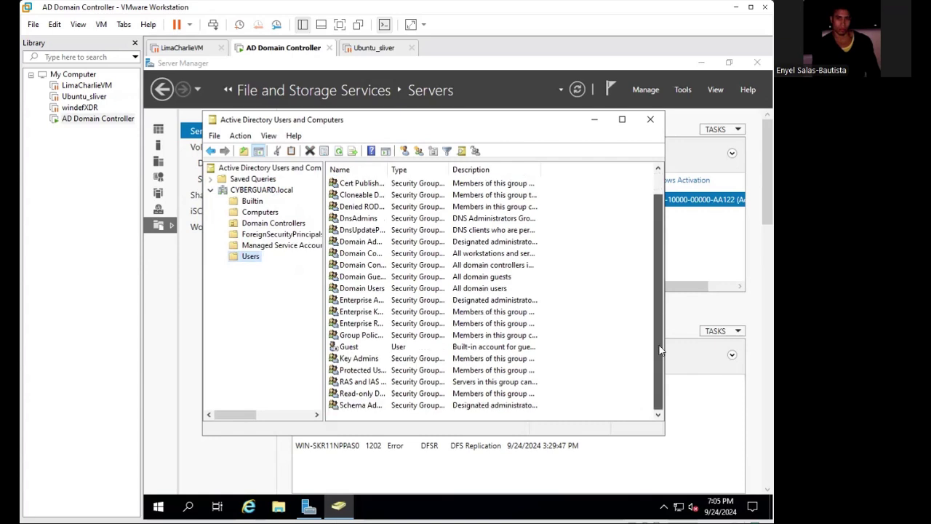
mouse_move(234, 415)
left_mouse_down()
mouse_move(253, 415)
mouse_move(235, 415)
left_mouse_up()
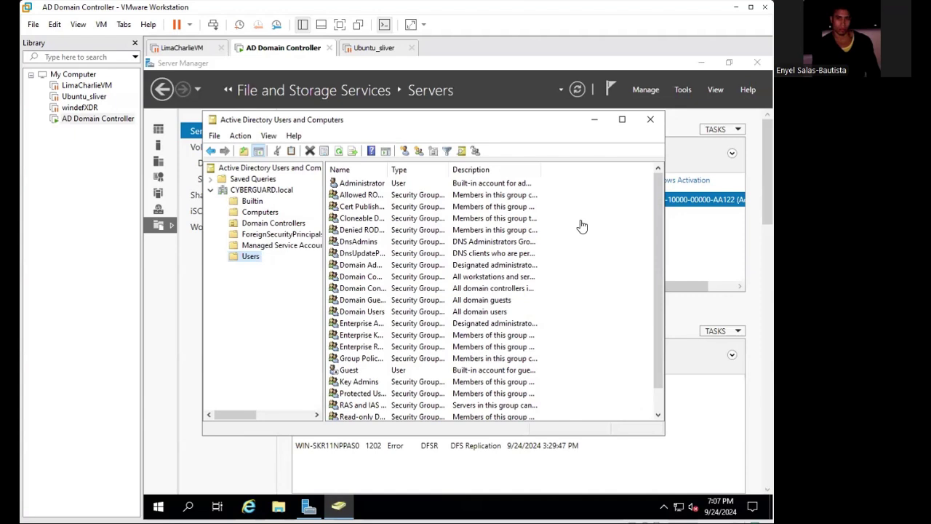
left_click(367, 186)
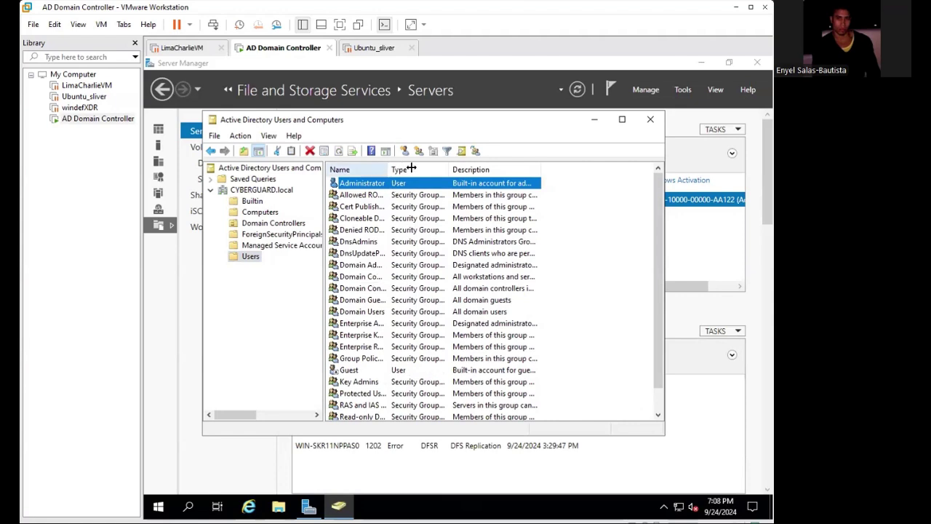
Widen the Name column and create an organizational unit named "groups" directly under CYBERGUARD.local, protected from accidental deletion.
left_click_drag(411, 168, 438, 168)
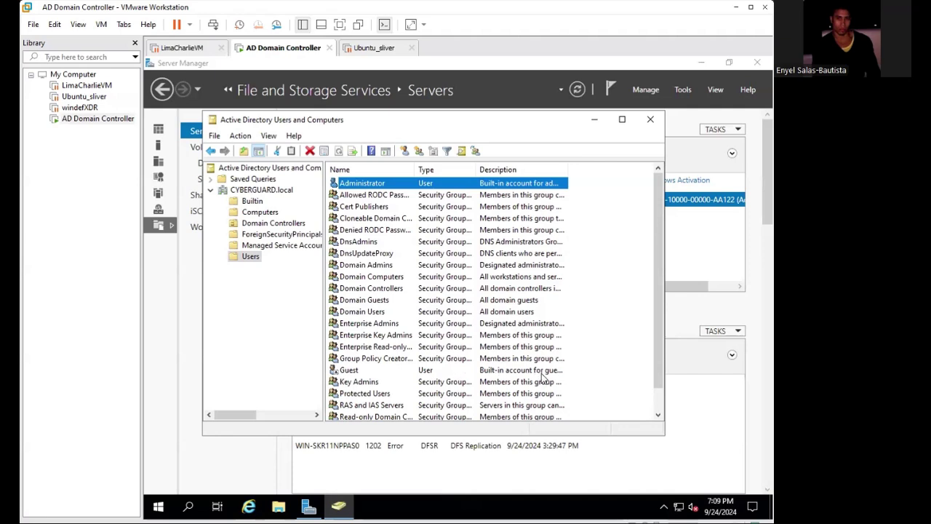
right_click(267, 193)
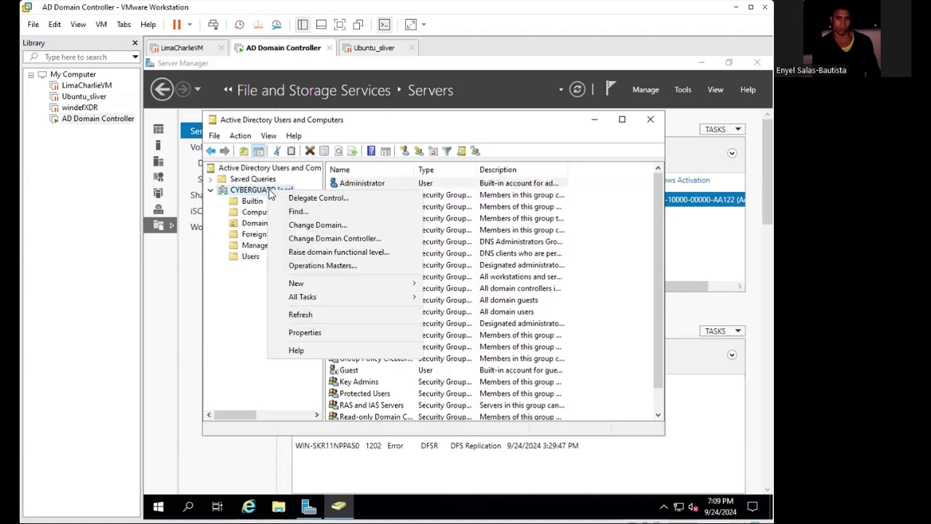
mouse_move(306, 285)
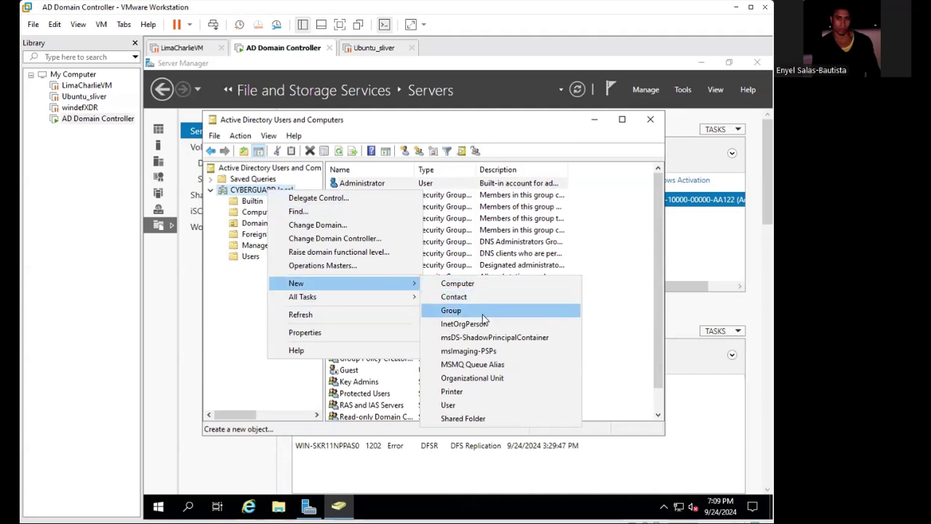
left_click(518, 377)
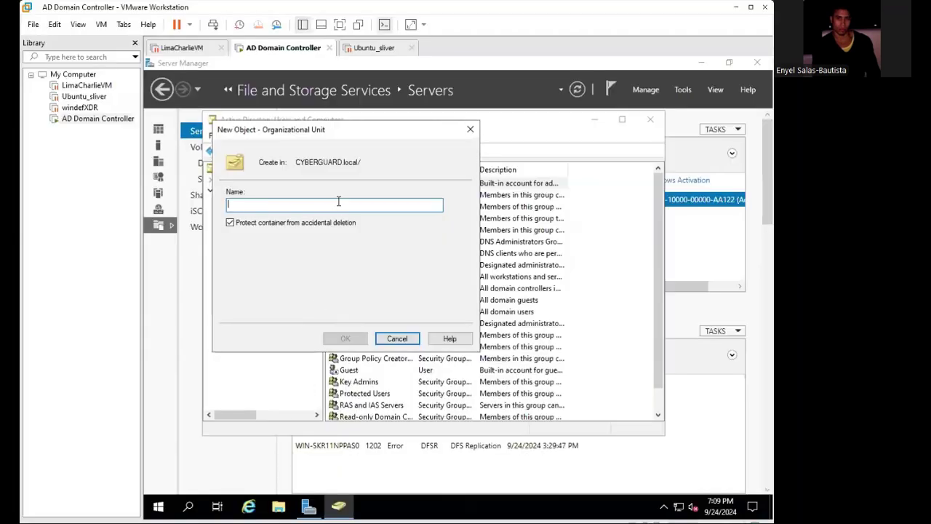
type("groups")
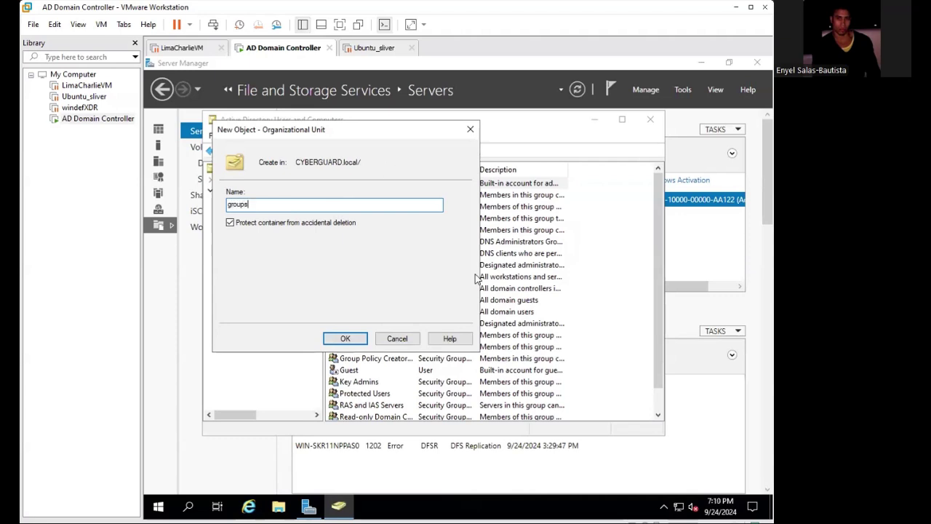
left_click(346, 339)
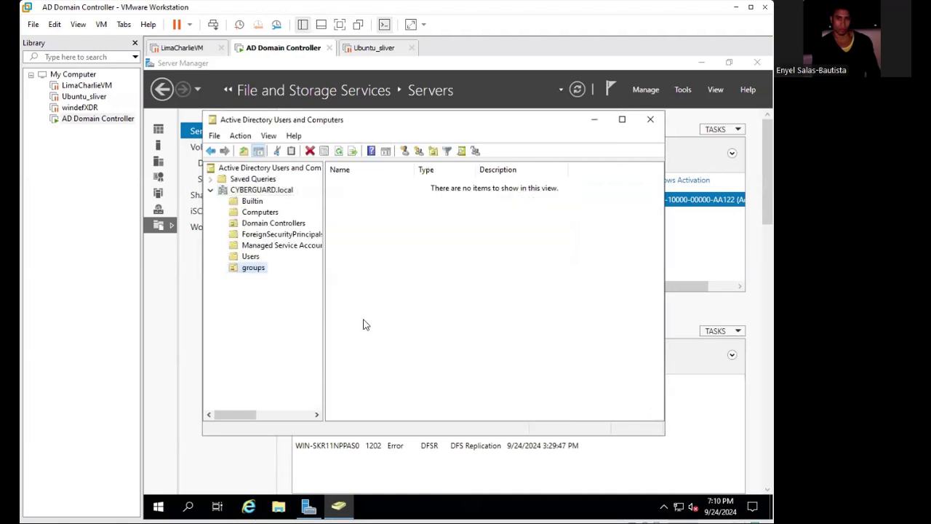
left_click(250, 258)
left_click(342, 195)
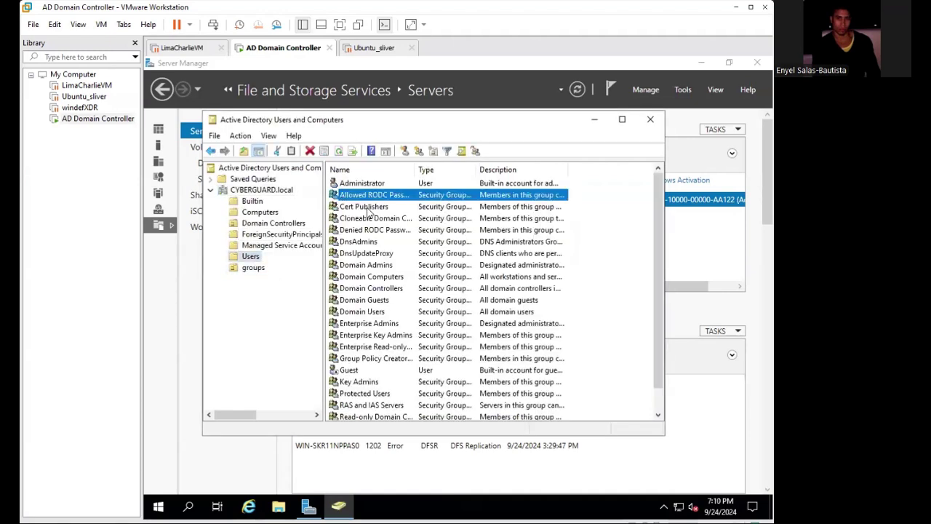
key("Down")
key("Down")
key("Down")
key("Down")
key("Down")
key("Up")
key("Up")
key("Up")
key("Up")
key("Up")
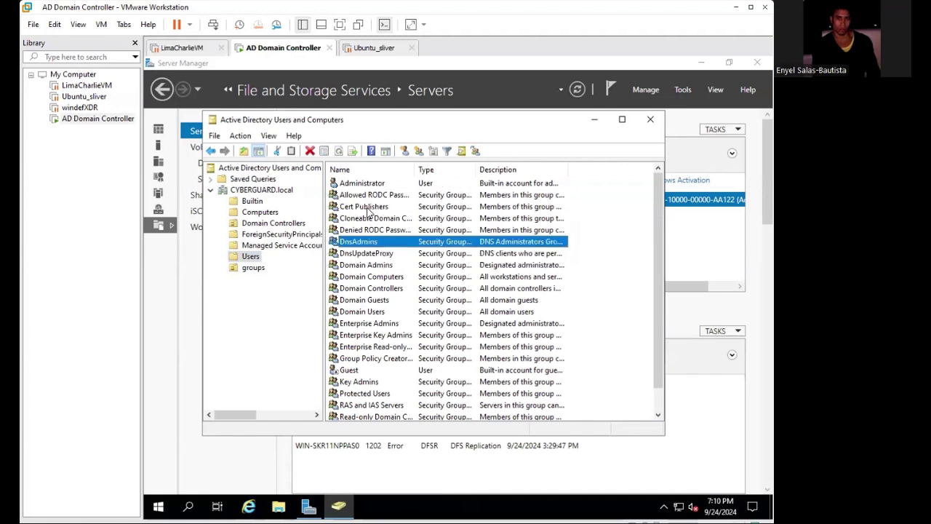
key("shift+Down")
key("shift+Down")
key("shift+Down")
key("shift+Down")
key("shift+Down")
key("shift+Down")
key("shift+Down")
key("shift+Down")
key("shift+Down")
key("shift+Down")
key("shift+Down")
key("shift+Down")
key("shift+Down")
key("shift+Down")
key("shift+Down")
key("shift+Down")
key("shift+Down")
key("shift+Down")
key("shift+Down")
key("shift+Down")
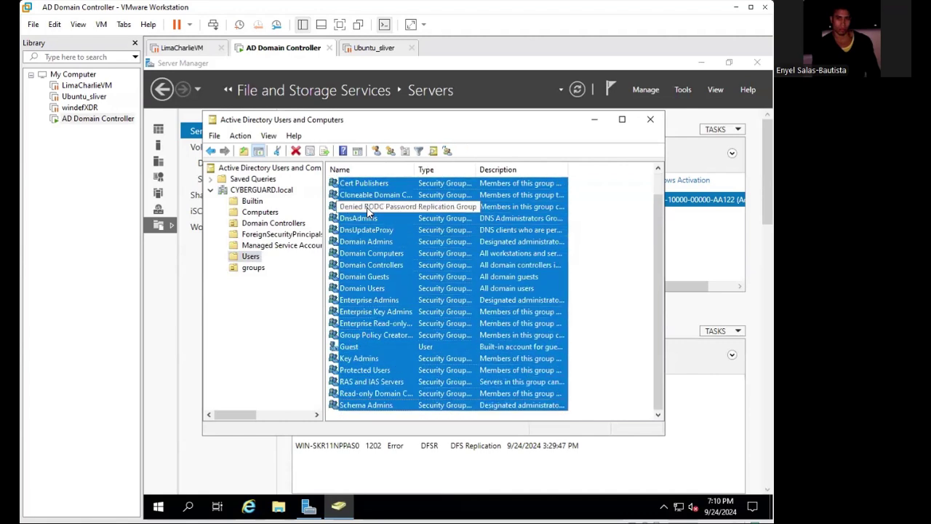
key("shift+Up")
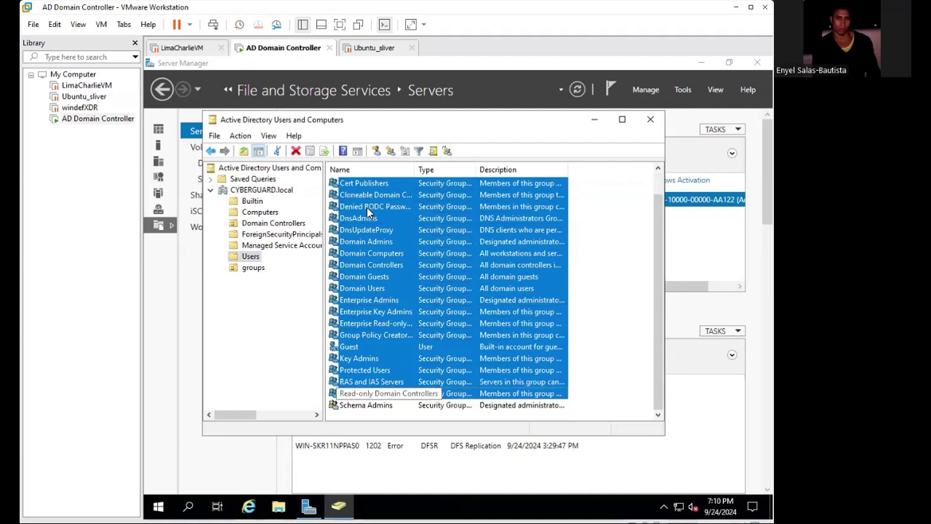
key("shift+Down")
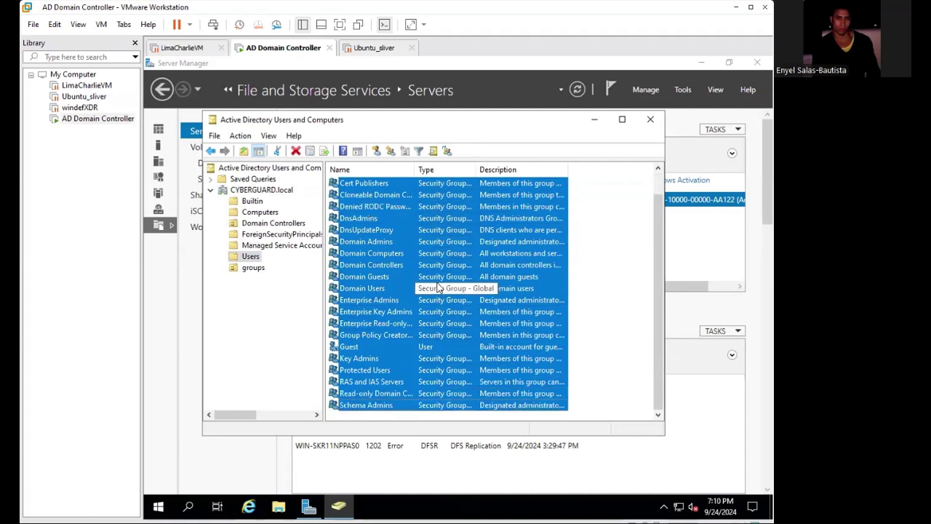
left_click(589, 296)
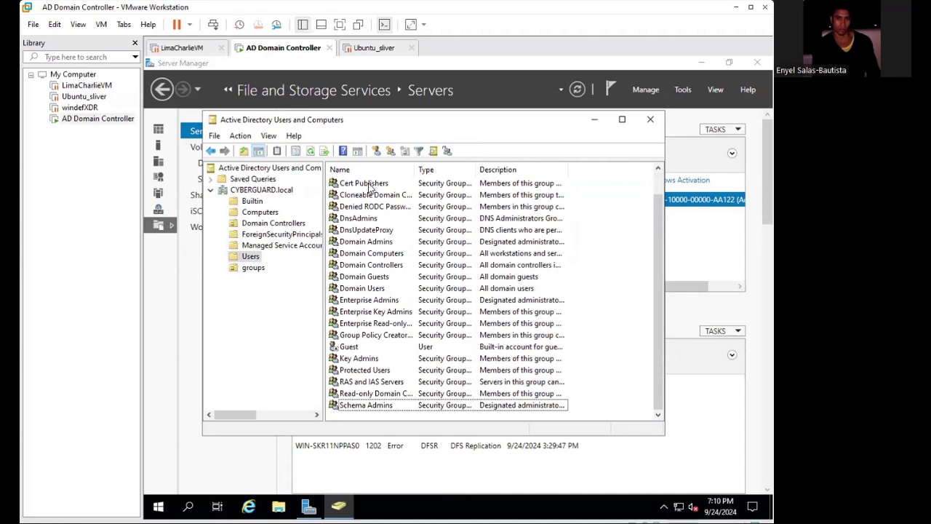
left_click(397, 196)
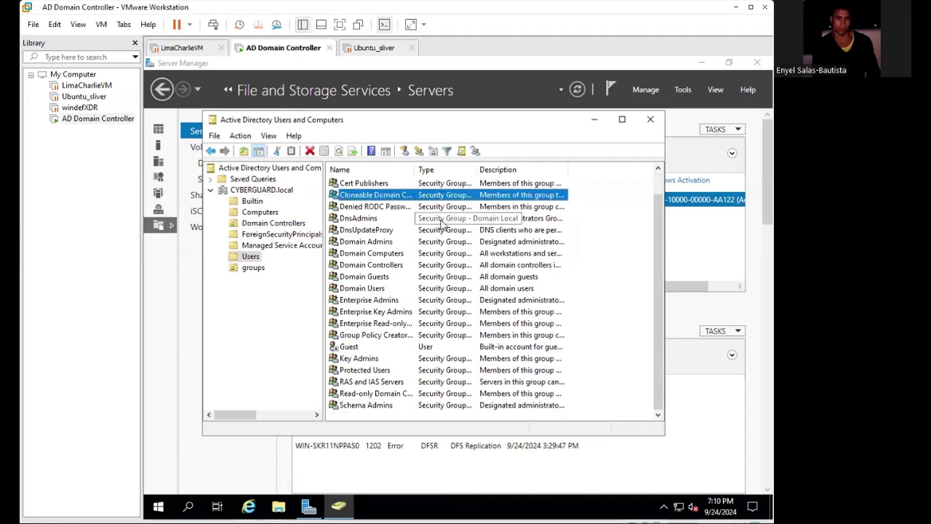
scroll(664, 207, "up", 1)
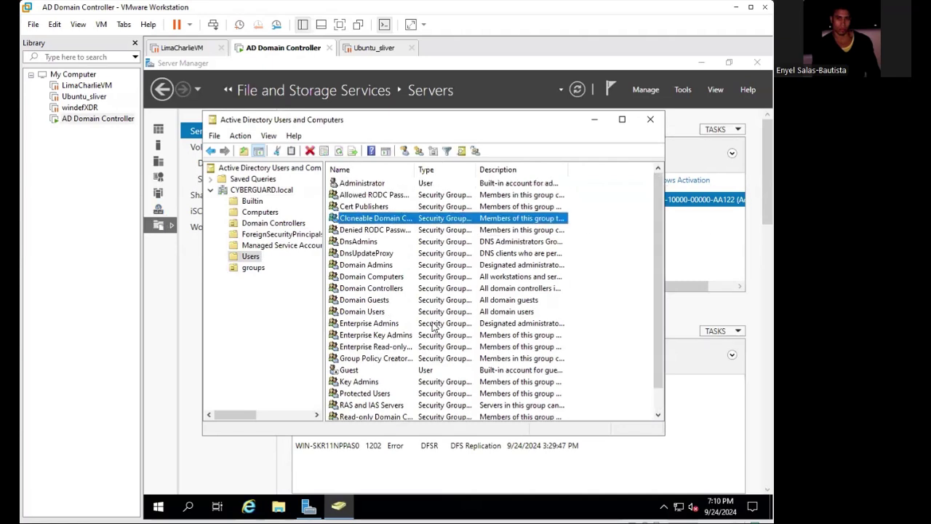
left_click(361, 195)
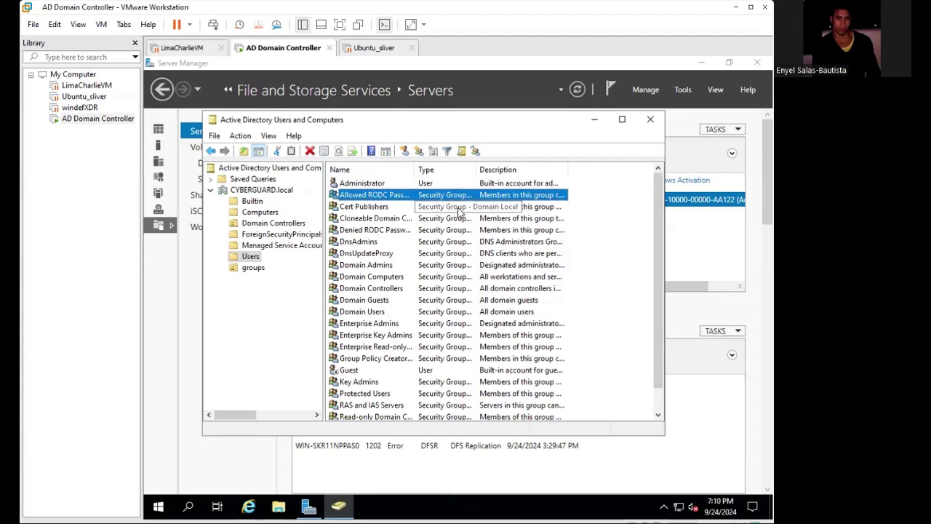
key("shift+Down")
key("shift+Down")
key("shift+Down")
key("shift+Down")
key("shift+Down")
key("shift+Down")
key("shift+Down")
key("shift+Down")
key("shift+Down")
key("shift+Down")
key("shift+Down")
key("shift+Down")
key("shift+Down")
key("shift+Down")
key("shift+Down")
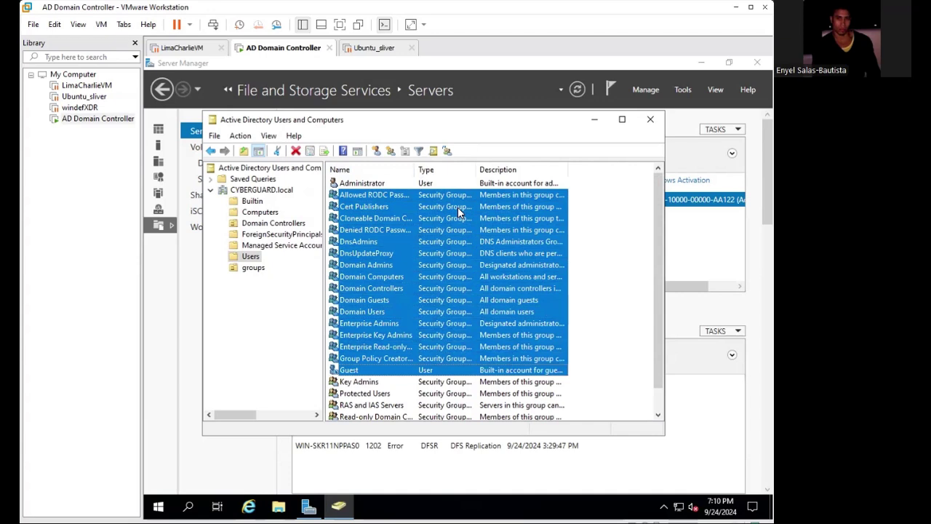
key("shift+Up")
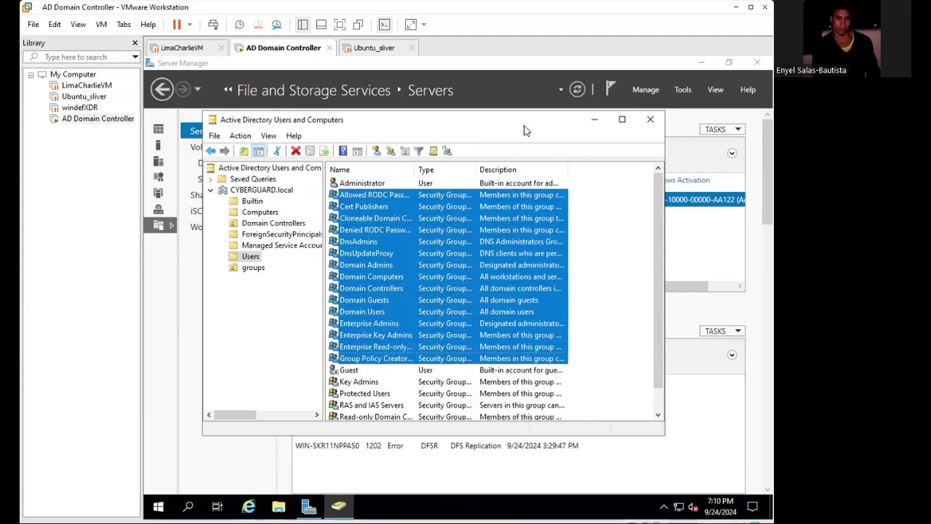
left_click(250, 256)
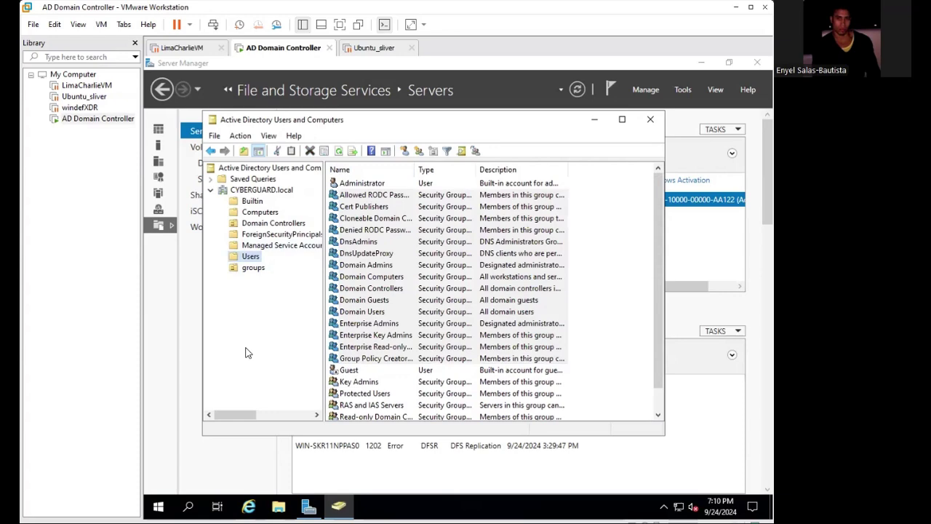
left_click(258, 268)
Move all security groups listed between Administrator and Guest from the Users container into the groups organizational unit.
left_click(252, 258)
left_click(373, 195)
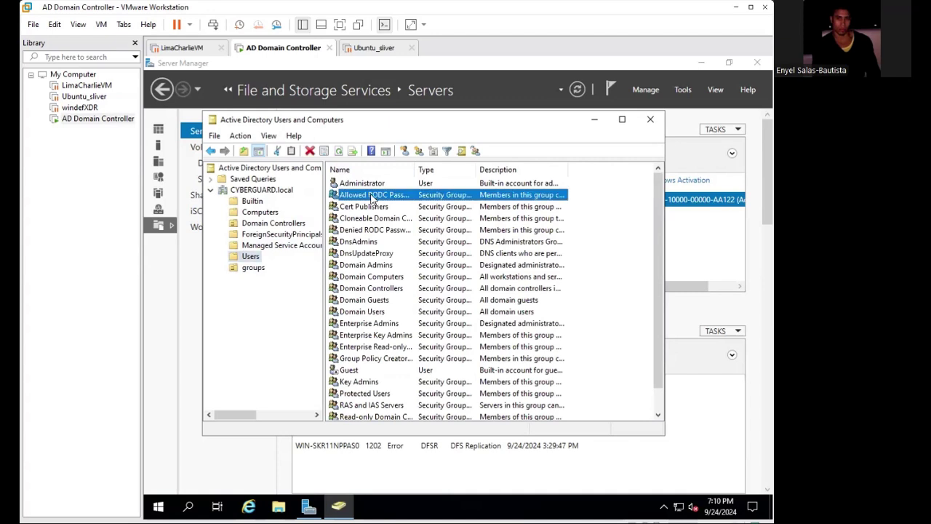
key("shift+Down")
key("shift+Down")
key("shift+Down")
key("shift+Down")
key("shift+Down")
key("shift+Down")
key("shift+Down")
key("shift+Down")
key("shift+Down")
key("shift+Down")
key("shift+Down")
key("shift+Down")
key("shift+Down")
key("shift+Down")
key("shift+Down")
key("shift+Down")
key("shift+Down")
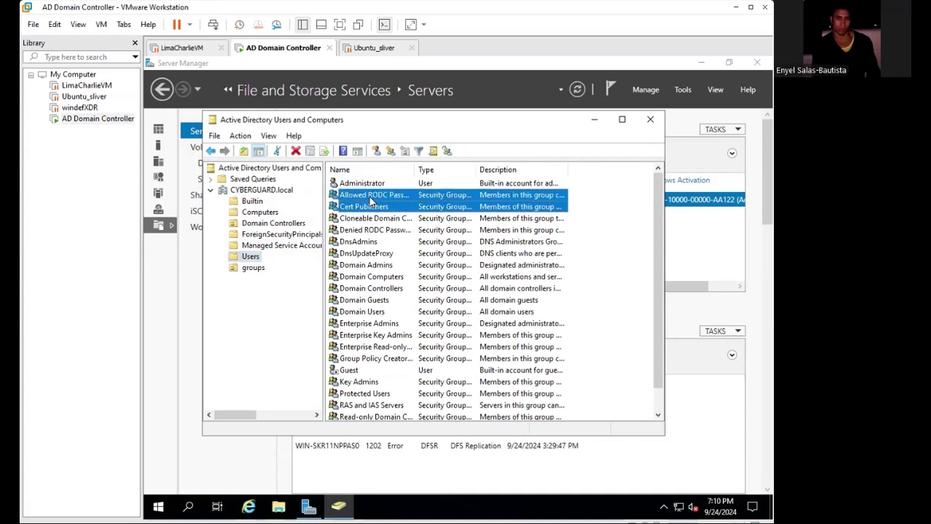
key("shift+Up")
key("shift+Up")
key("shift+Up")
key("shift+Up")
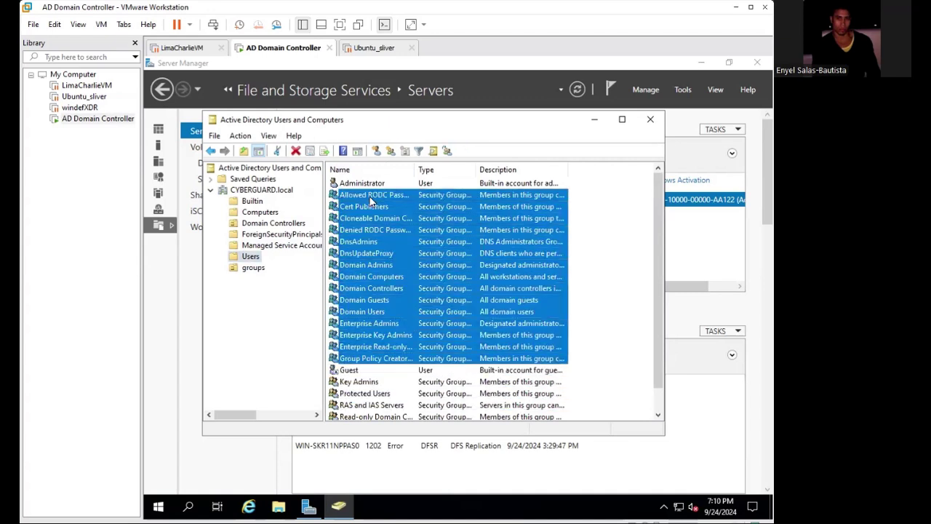
key("shift+Down")
left_click_drag(382, 311, 253, 269)
left_click(389, 315)
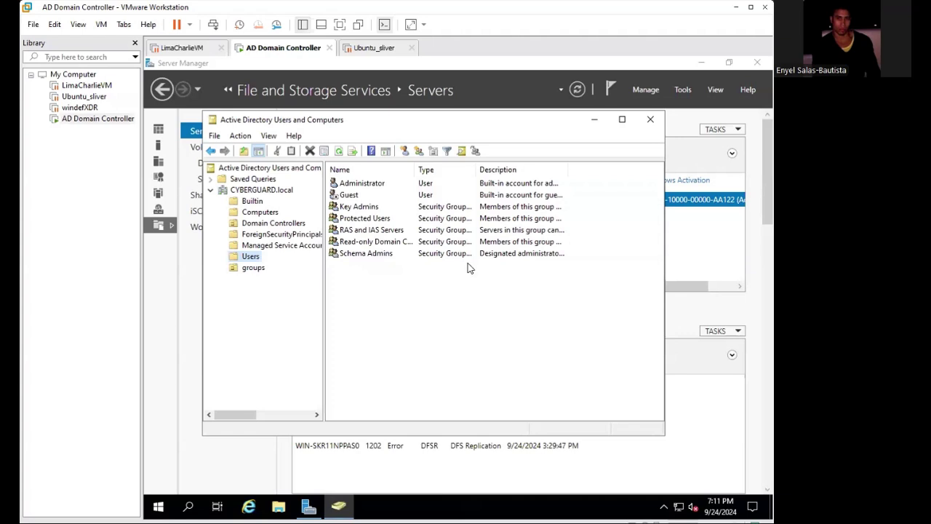
Move the remaining security groups, Key Admins through Schema Admins, from the Users container into the groups organizational unit.
left_click(352, 209)
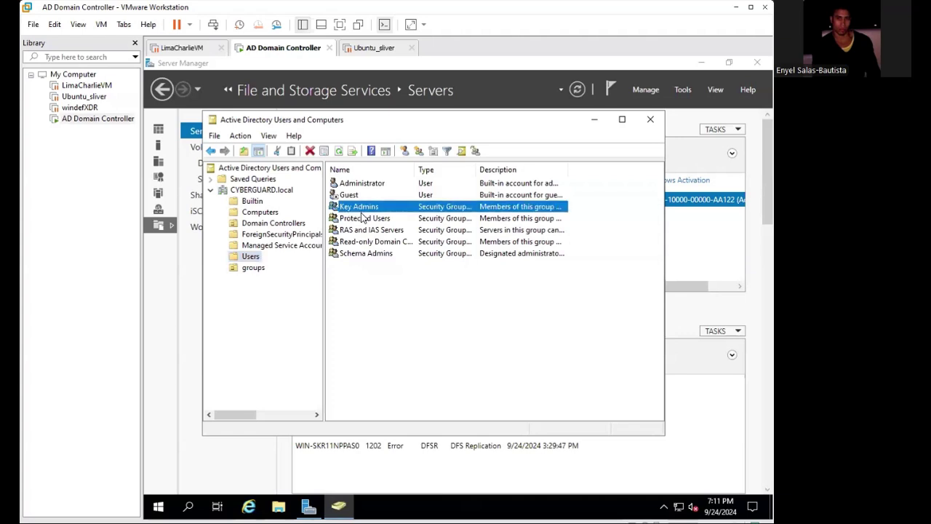
key("shift+Down")
key("shift+Down")
key("shift+Down")
key("shift+Down")
left_click_drag(361, 211, 234, 270)
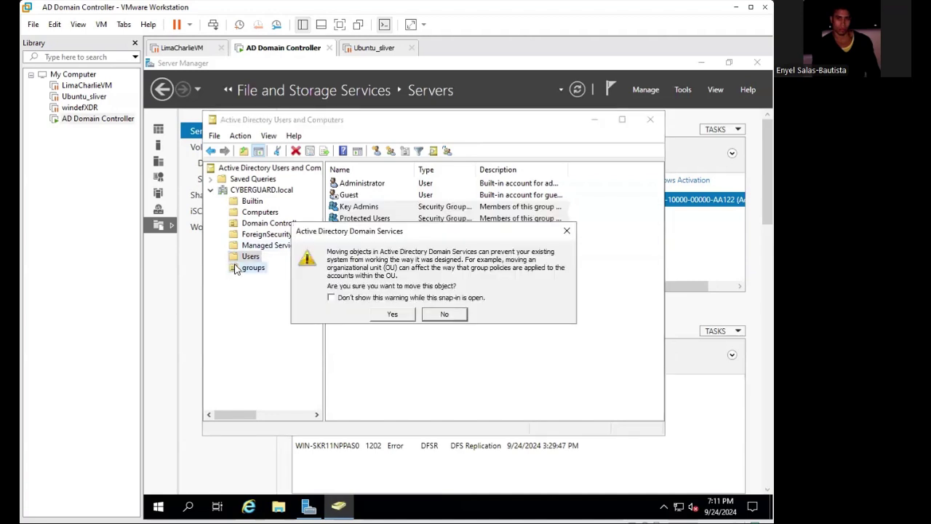
left_click(393, 315)
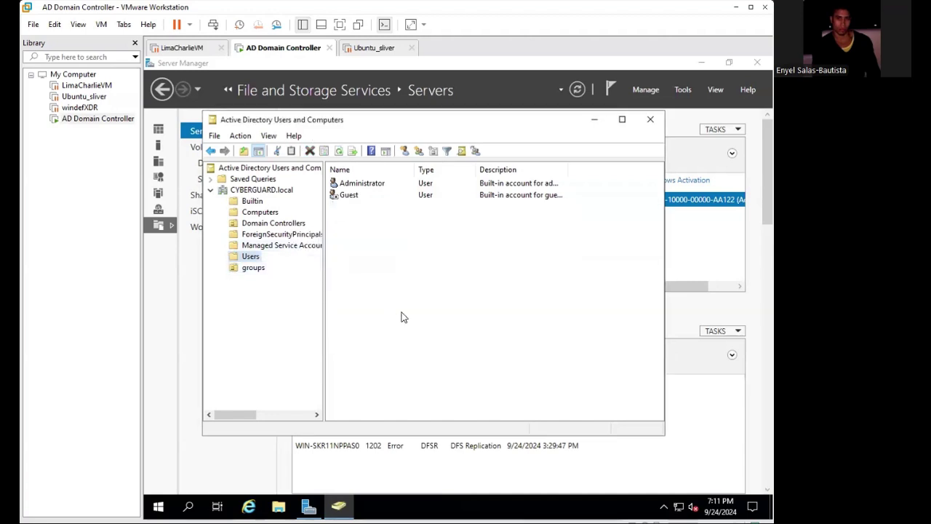